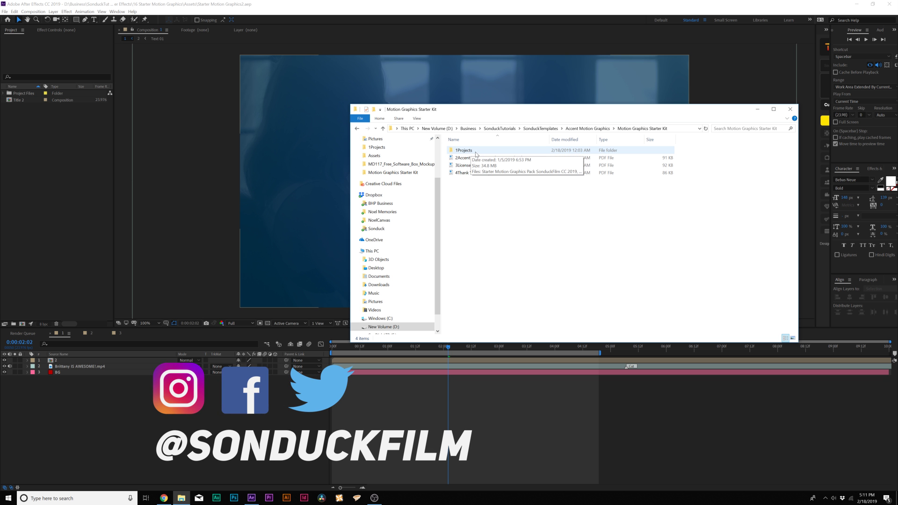
- Import Starter Motion Graphics Pack SonduckFilm CC 2019.aep from the 1Projects folder into the Project panel
{"action": "double_click", "coordinate": [475, 152]}
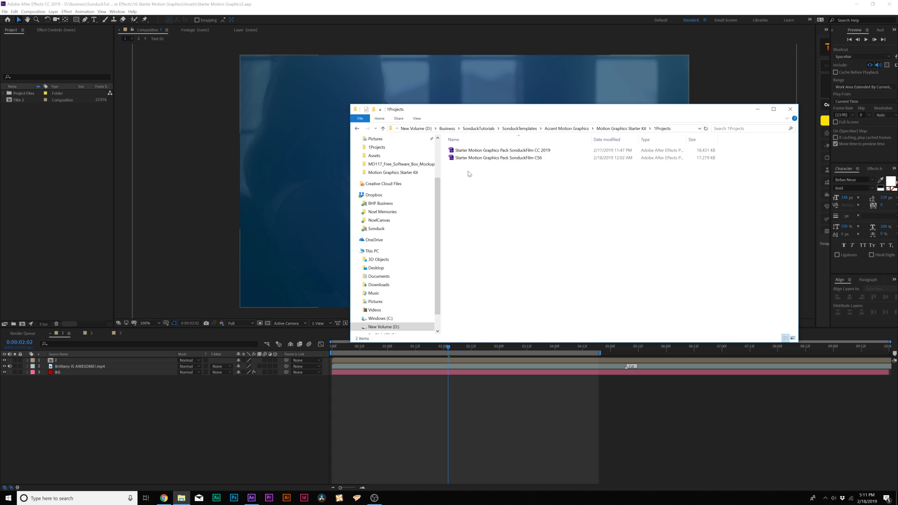
{"action": "left_click_drag", "start_coordinate": [505, 167], "coordinate": [500, 162]}
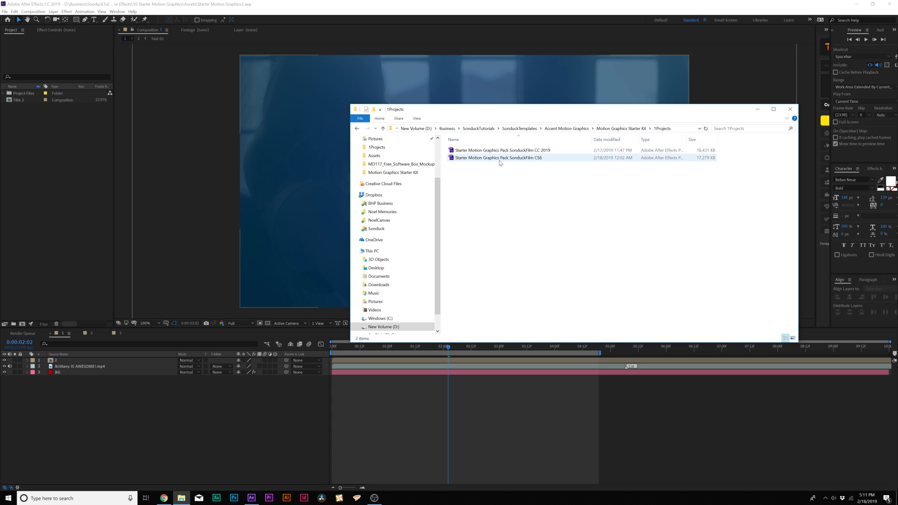
{"action": "left_click", "coordinate": [500, 153]}
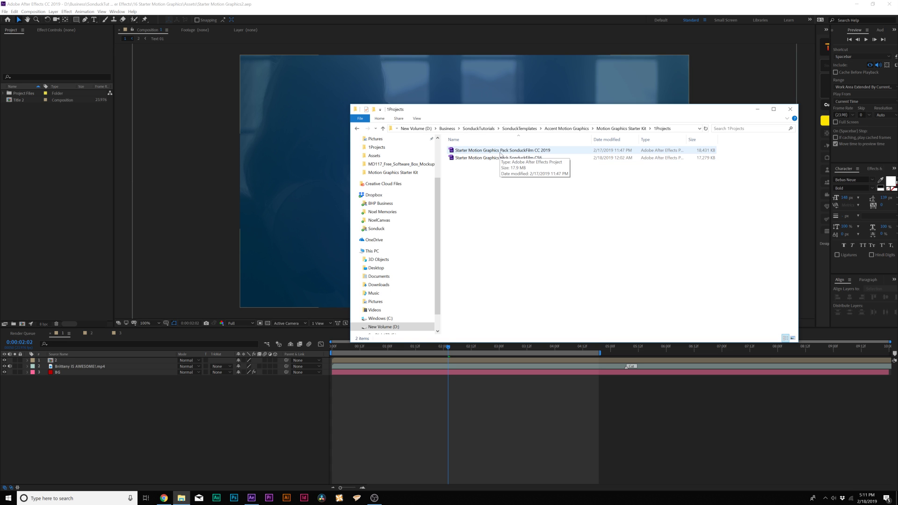
{"action": "left_click", "coordinate": [474, 152]}
{"action": "left_click_drag", "start_coordinate": [493, 151], "coordinate": [62, 169]}
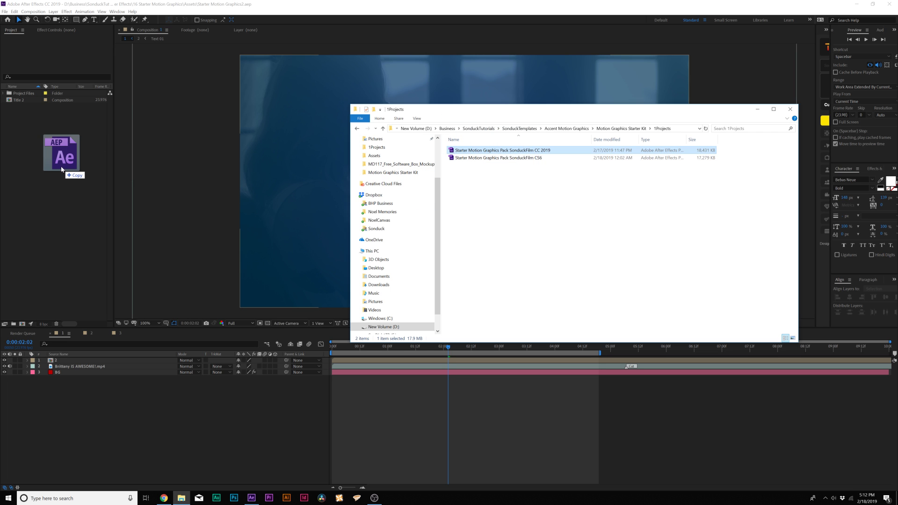
{"action": "left_click_drag", "start_coordinate": [62, 169], "coordinate": [67, 172]}
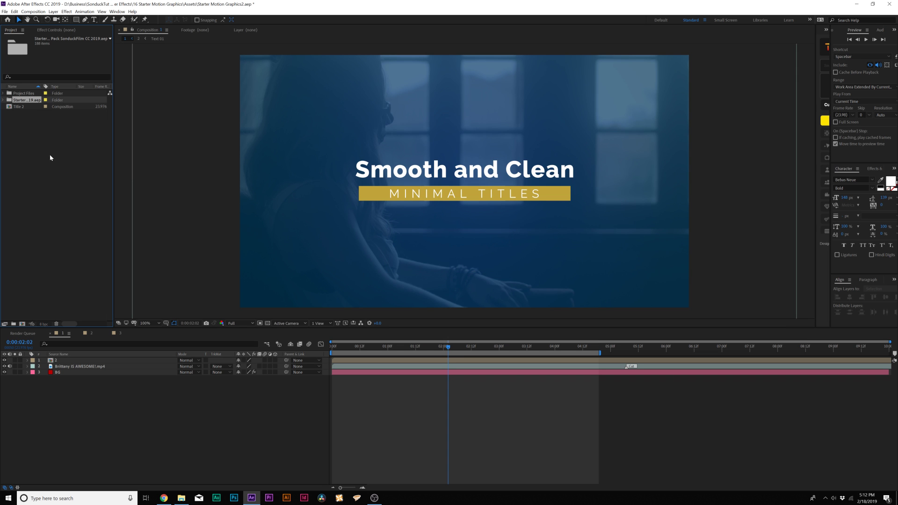
- Expand the imported pack down to its Burst folder, previewing the title animation along the way
{"action": "left_click", "coordinate": [4, 100]}
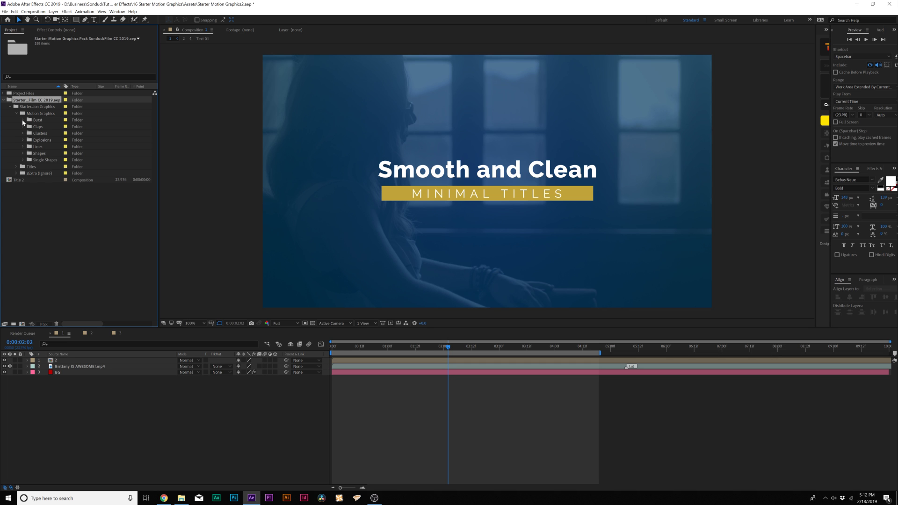
{"action": "key", "text": "space"}
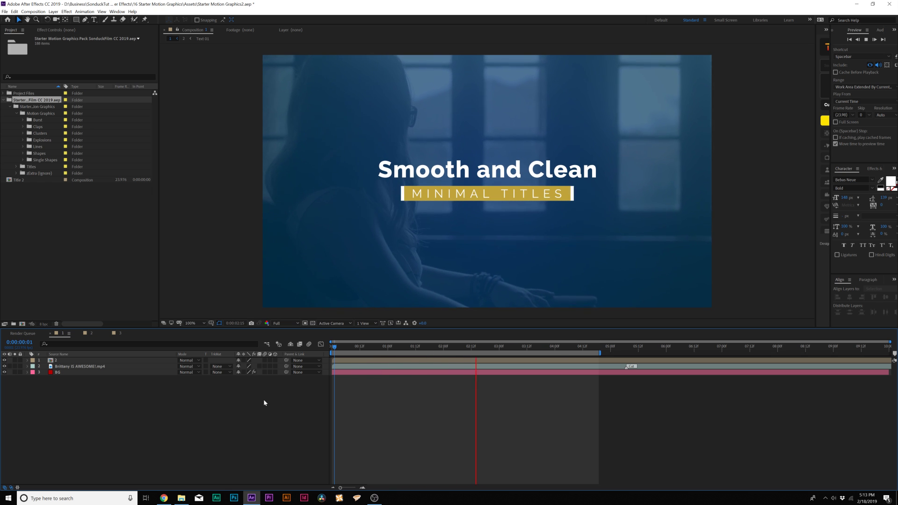
{"action": "key", "text": "space"}
{"action": "left_click", "coordinate": [23, 120]}
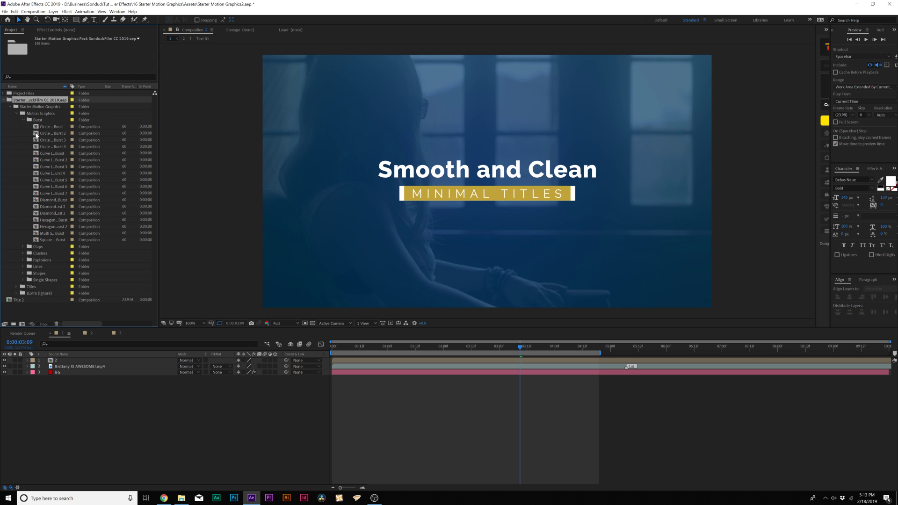
- Preview Circle Line Burst 2, then add it as the top layer of the Smooth and Clean title composition
{"action": "left_click", "coordinate": [36, 135]}
{"action": "double_click", "coordinate": [36, 134]}
{"action": "key", "text": "space"}
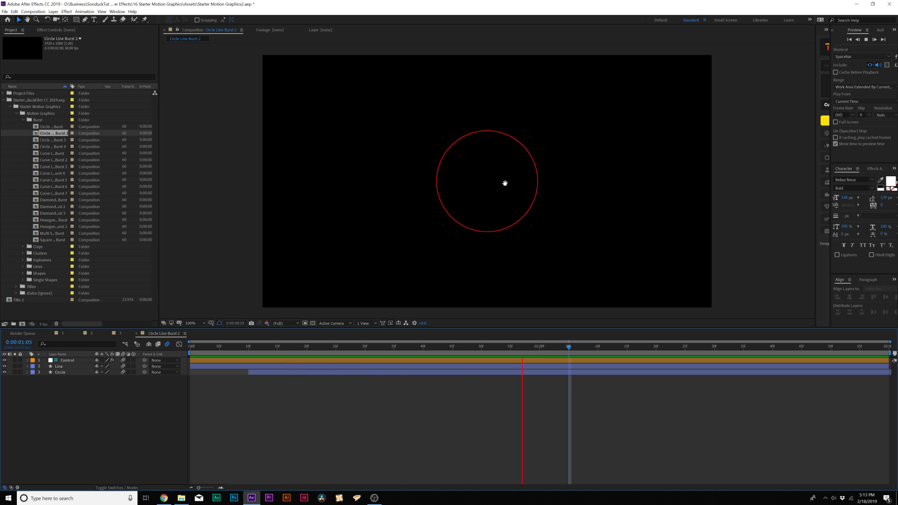
{"action": "key", "text": "space"}
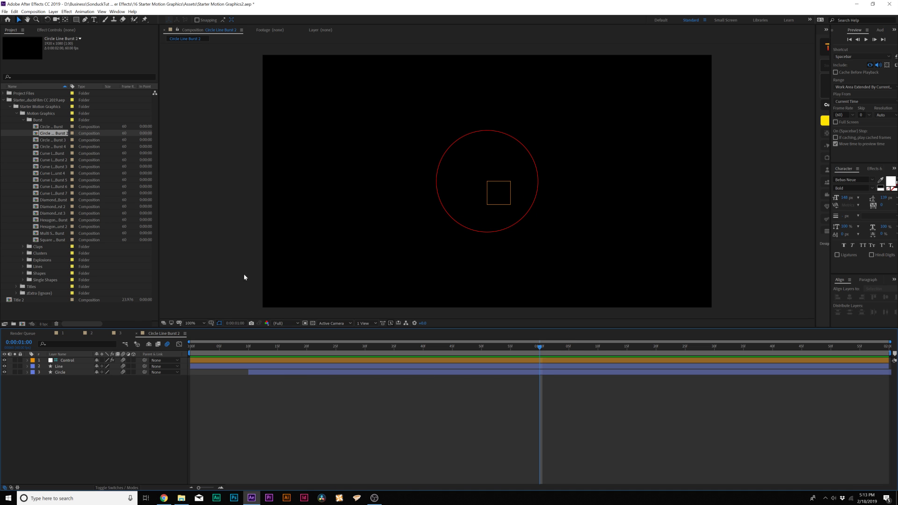
{"action": "left_click", "coordinate": [63, 333]}
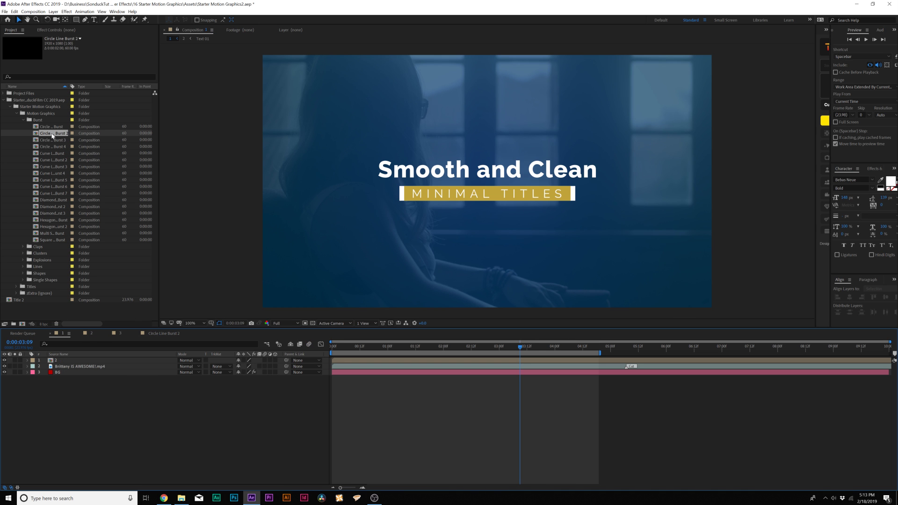
{"action": "left_click_drag", "start_coordinate": [53, 135], "coordinate": [77, 359]}
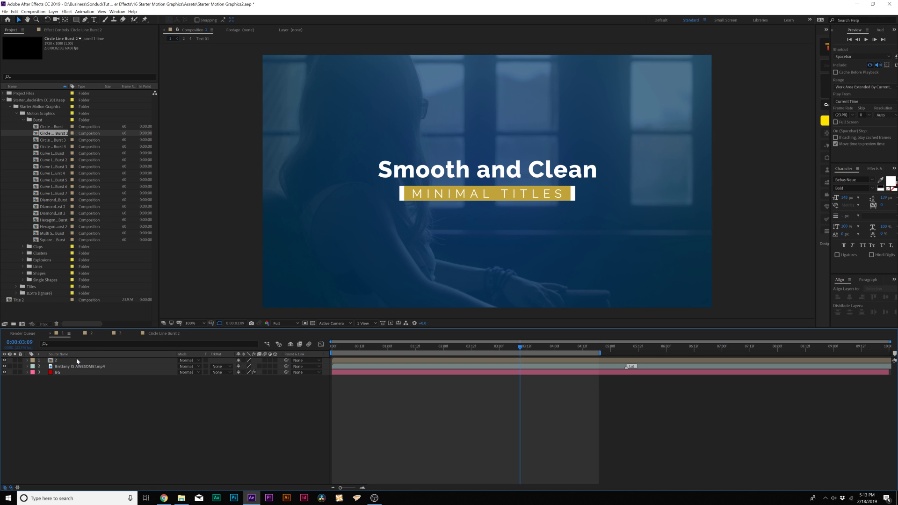
- Preview the first Circle Line Burst 2 layer and position it below-left of the title
{"action": "left_click", "coordinate": [344, 351]}
{"action": "key", "text": "space"}
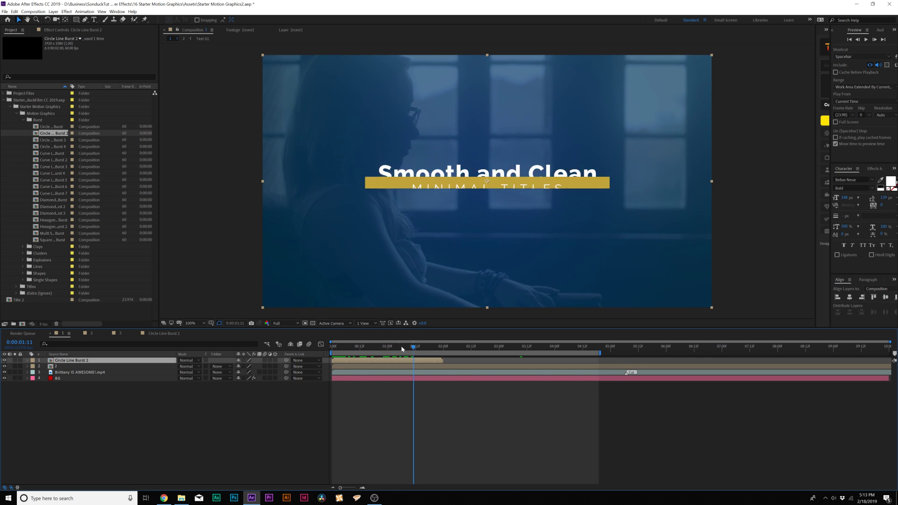
{"action": "left_click_drag", "start_coordinate": [402, 348], "coordinate": [363, 349]}
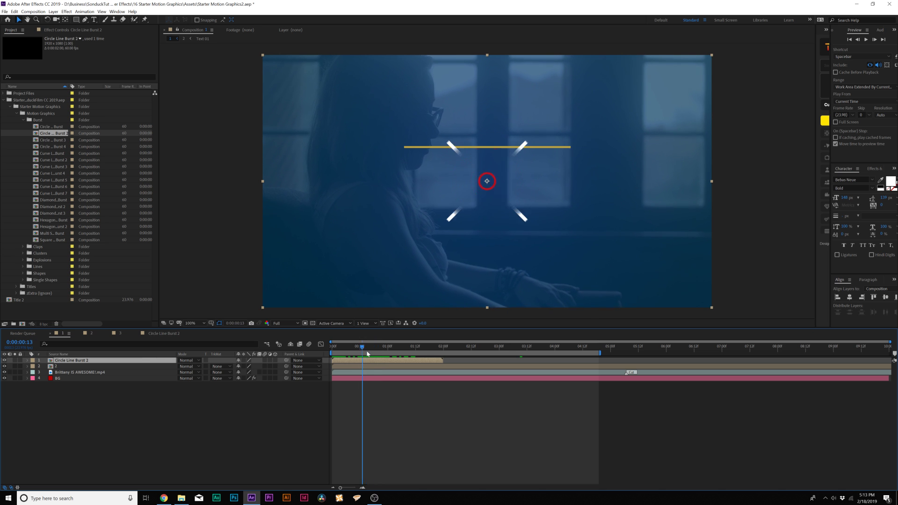
{"action": "left_click", "coordinate": [368, 354]}
{"action": "key", "text": "s"}
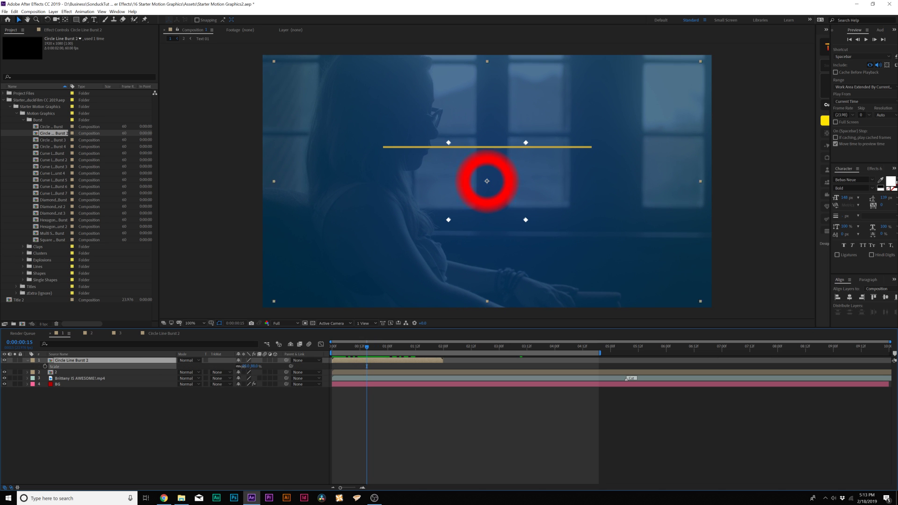
{"action": "left_click_drag", "start_coordinate": [487, 194], "coordinate": [372, 246]}
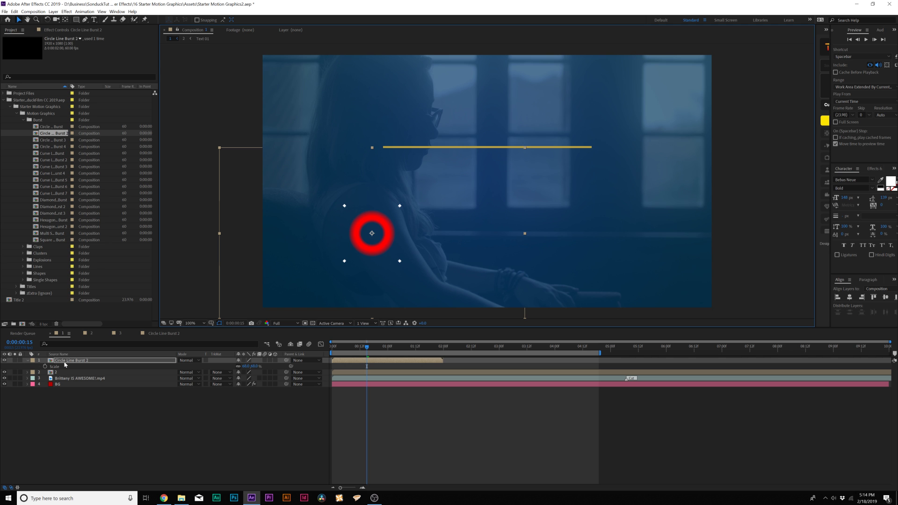
- Duplicate the burst layer several times and scatter each copy to a different spot in frame
{"action": "left_click", "coordinate": [65, 366]}
{"action": "left_click", "coordinate": [14, 11]}
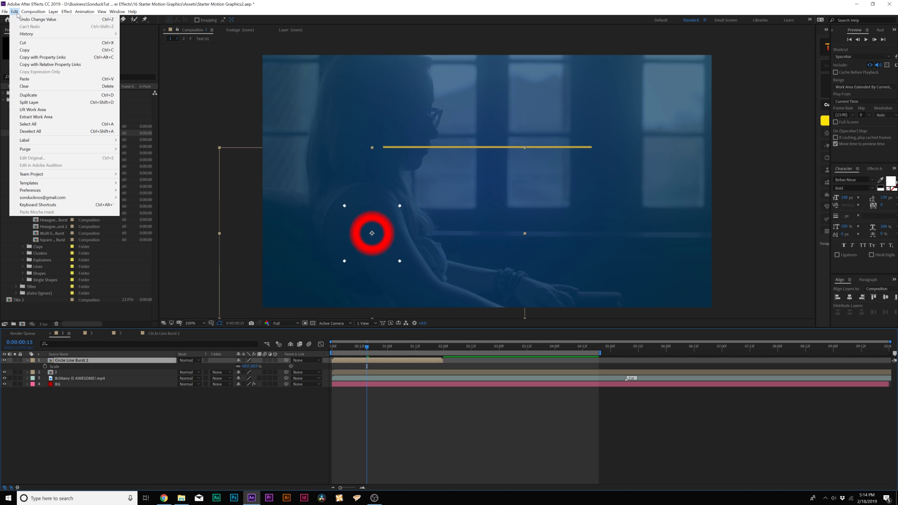
{"action": "left_click", "coordinate": [35, 96]}
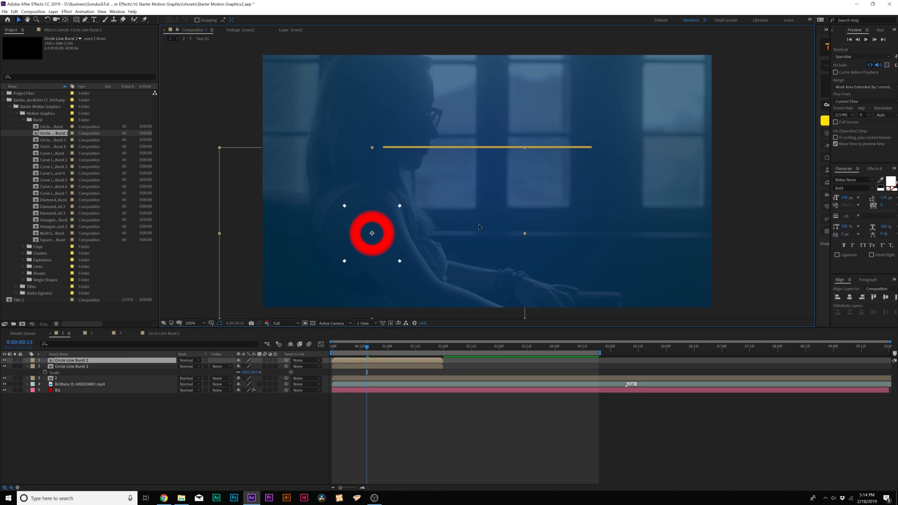
{"action": "left_click_drag", "start_coordinate": [365, 266], "coordinate": [587, 247]}
{"action": "key", "text": "ctrl+d"}
{"action": "left_click_drag", "start_coordinate": [546, 189], "coordinate": [371, 74]}
{"action": "key", "text": "ctrl+d"}
{"action": "key", "text": "ctrl+d"}
{"action": "left_click_drag", "start_coordinate": [493, 251], "coordinate": [656, 177]}
{"action": "key", "text": "ctrl+d"}
{"action": "left_click_drag", "start_coordinate": [597, 154], "coordinate": [297, 203]}
{"action": "key", "text": "ctrl+d"}
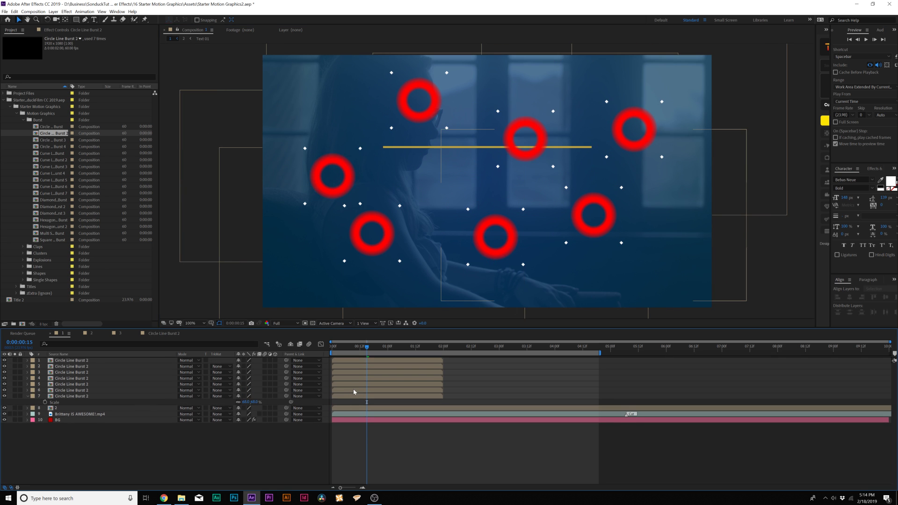
- Stagger the bursts' start times, preview them, and open the burst composition for editing
{"action": "left_click_drag", "start_coordinate": [348, 363], "coordinate": [375, 372]}
{"action": "left_click", "coordinate": [355, 385]}
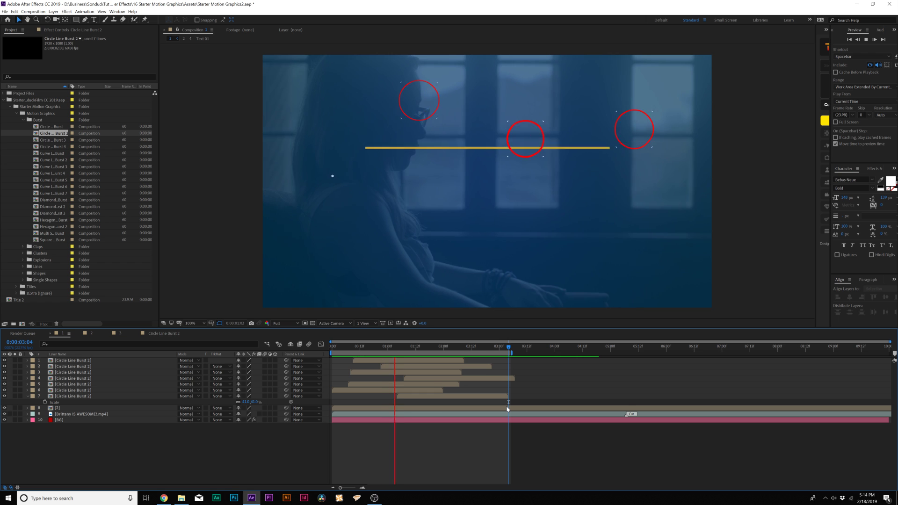
{"action": "key", "text": "space"}
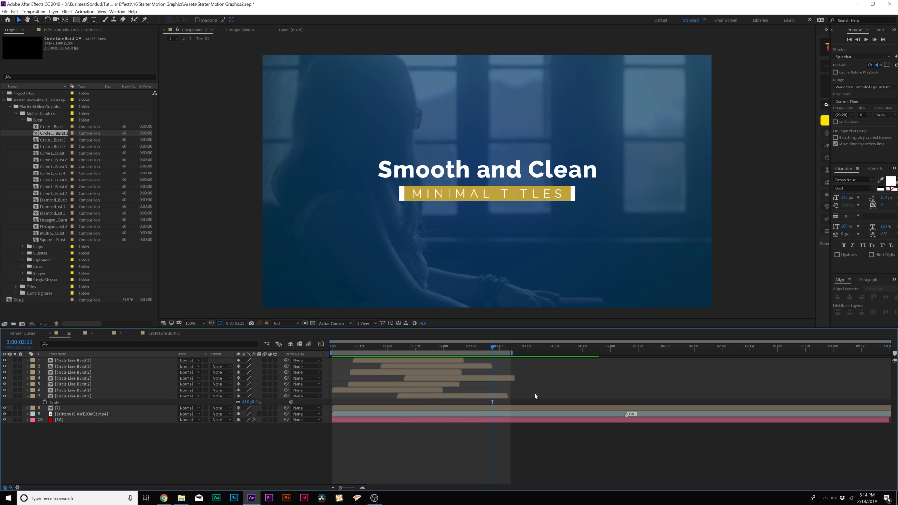
{"action": "left_click", "coordinate": [420, 346]}
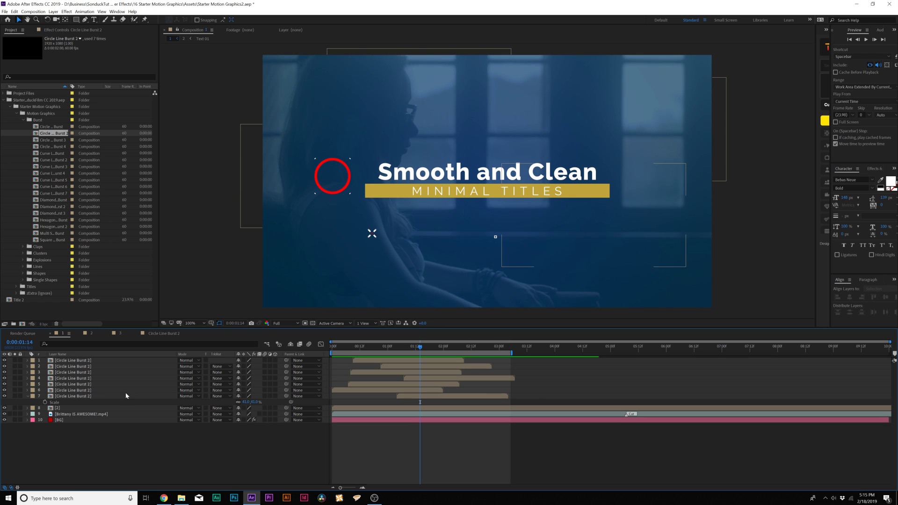
{"action": "double_click", "coordinate": [74, 396]}
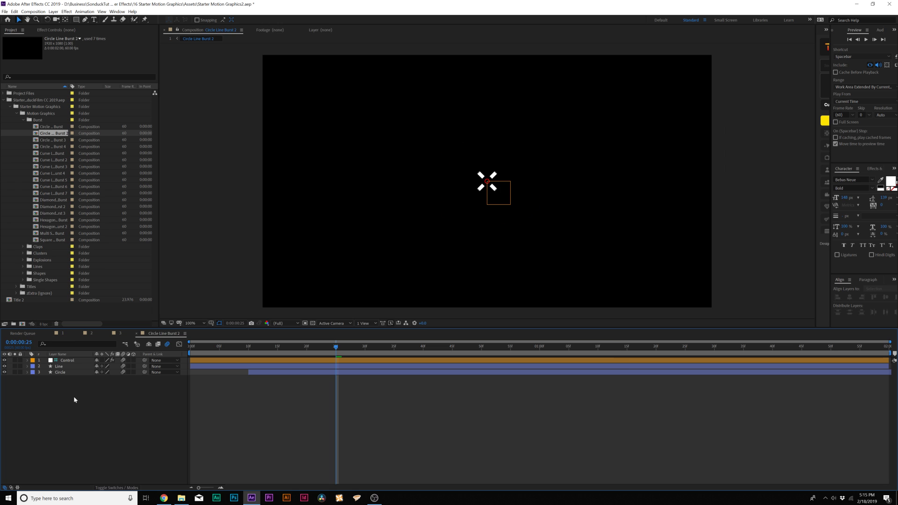
- Select the burst's Control layer to show its effect settings and play the animation
{"action": "left_click", "coordinate": [65, 361]}
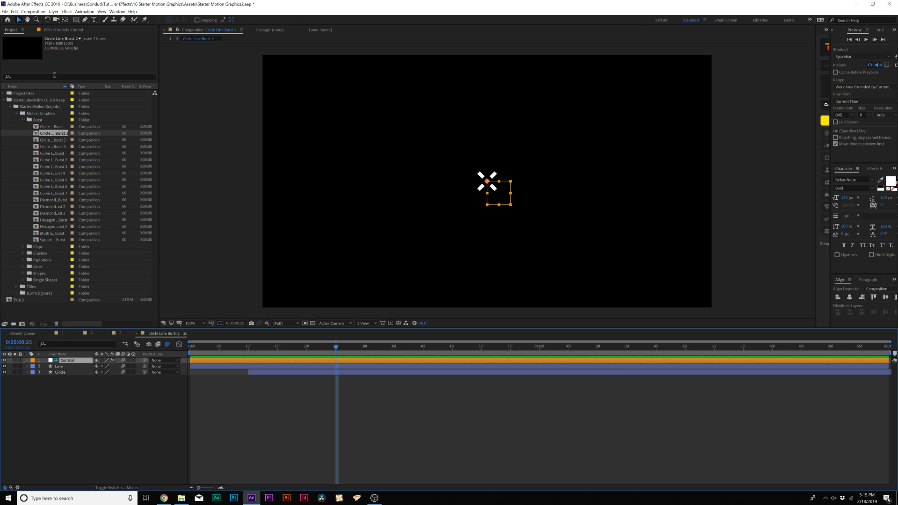
{"action": "left_click", "coordinate": [62, 30]}
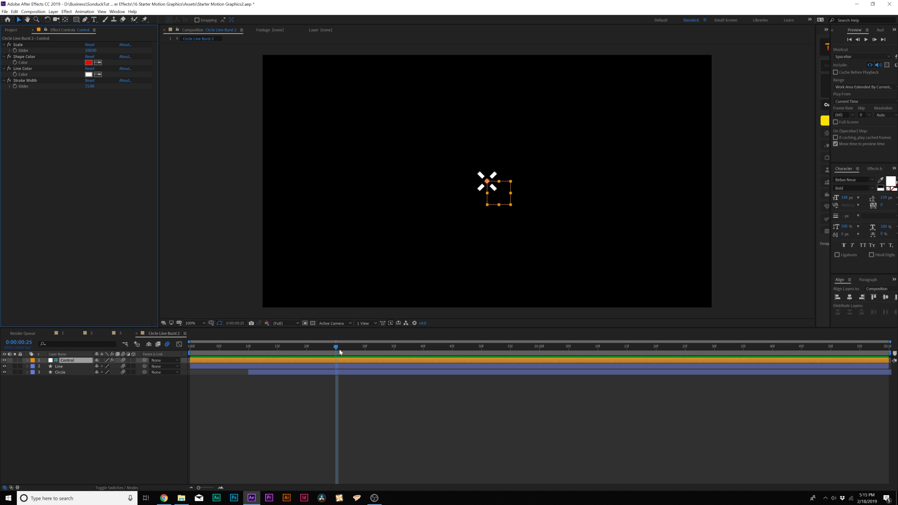
{"action": "left_click", "coordinate": [340, 352]}
{"action": "key", "text": "space"}
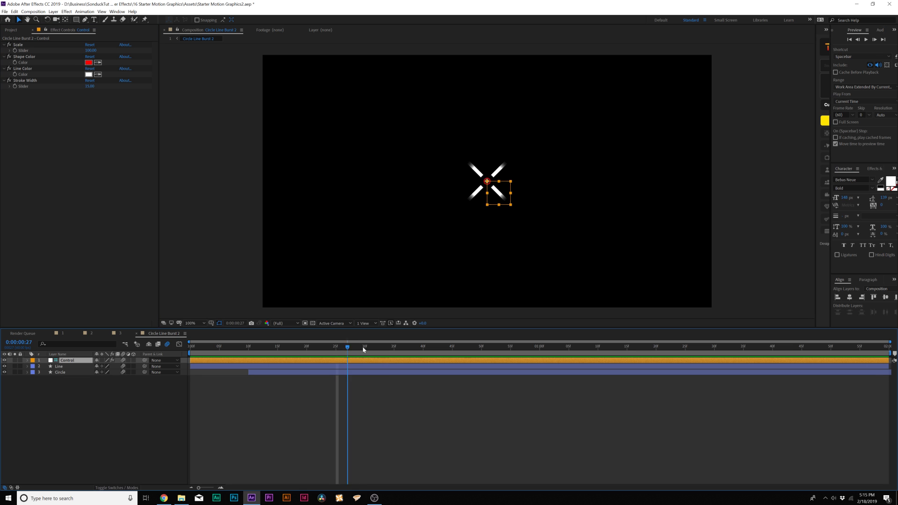
- Change the circle Shape Color to yellow FFD200 and preview it in the title composition
{"action": "left_click", "coordinate": [89, 62]}
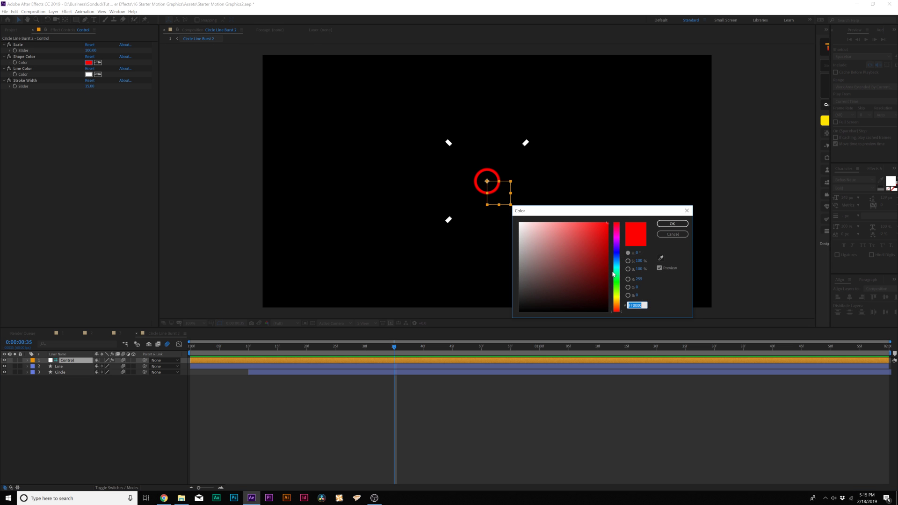
{"action": "left_click_drag", "start_coordinate": [617, 276], "coordinate": [624, 303]}
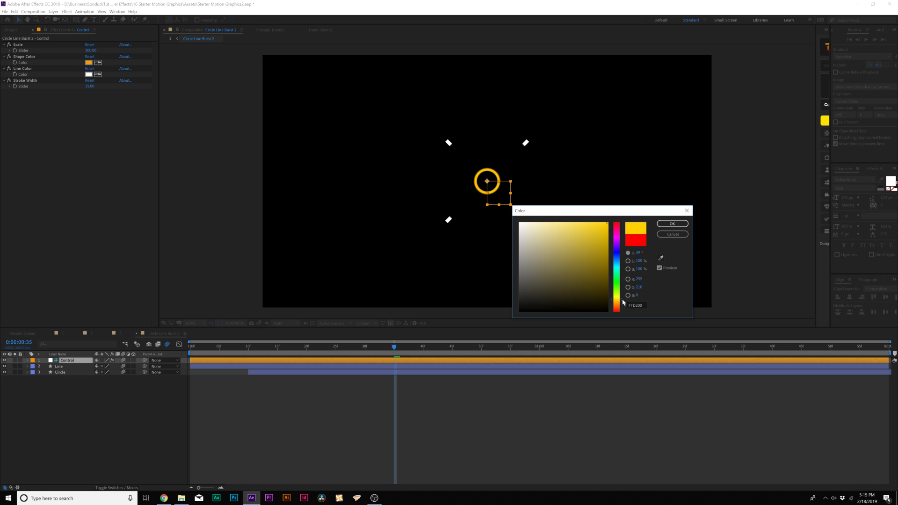
{"action": "left_click", "coordinate": [672, 224]}
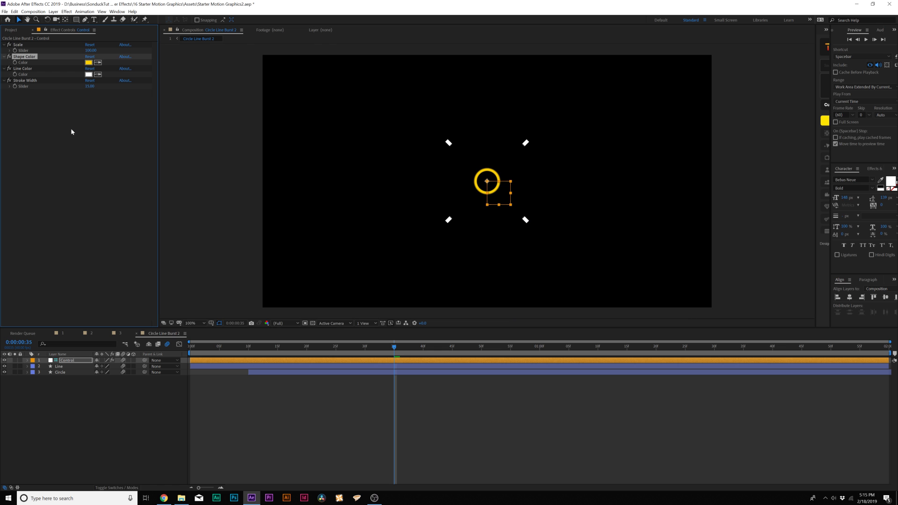
{"action": "left_click", "coordinate": [58, 333]}
{"action": "key", "text": "space"}
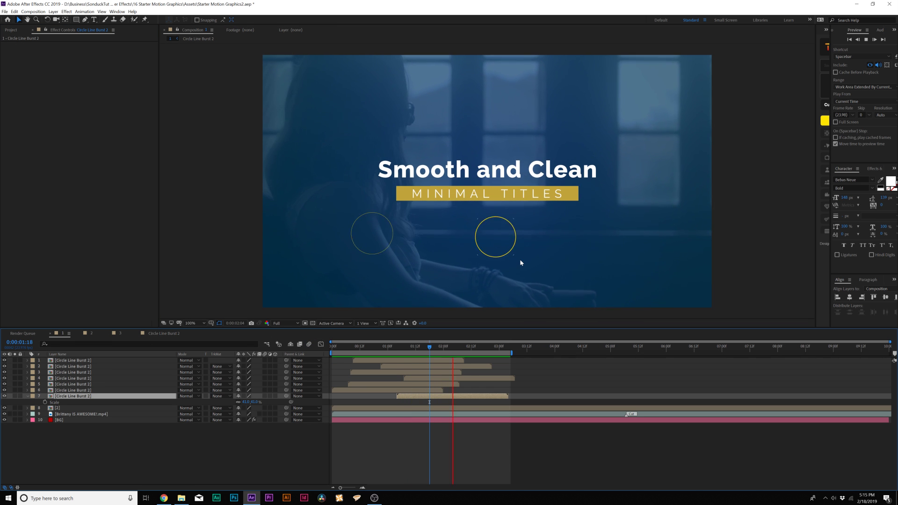
- Add Cluster 4 from the Clusters folder to the top of the title composition and preview it
{"action": "left_click", "coordinate": [181, 421]}
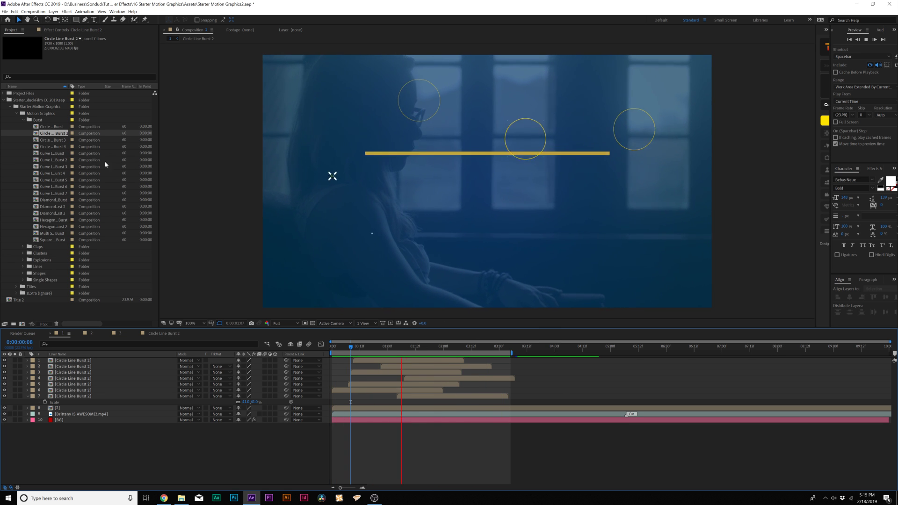
{"action": "left_click", "coordinate": [22, 119]}
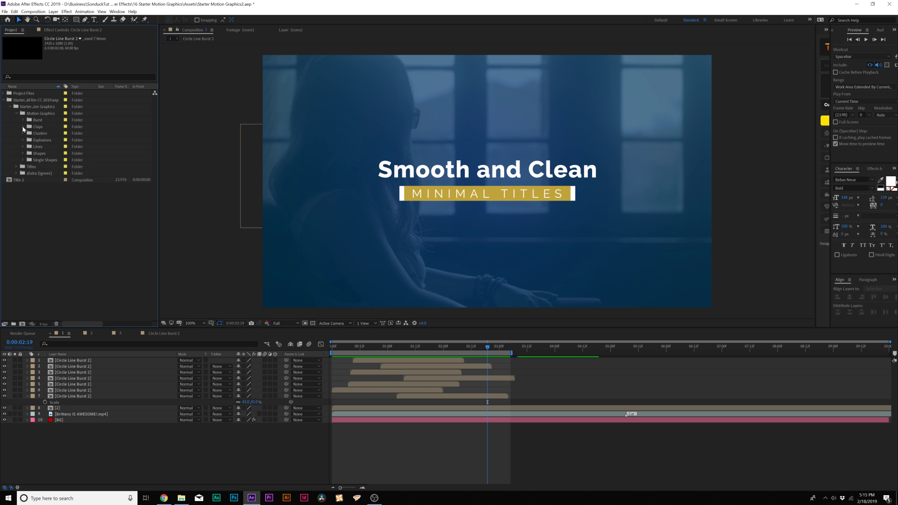
{"action": "left_click", "coordinate": [23, 133]}
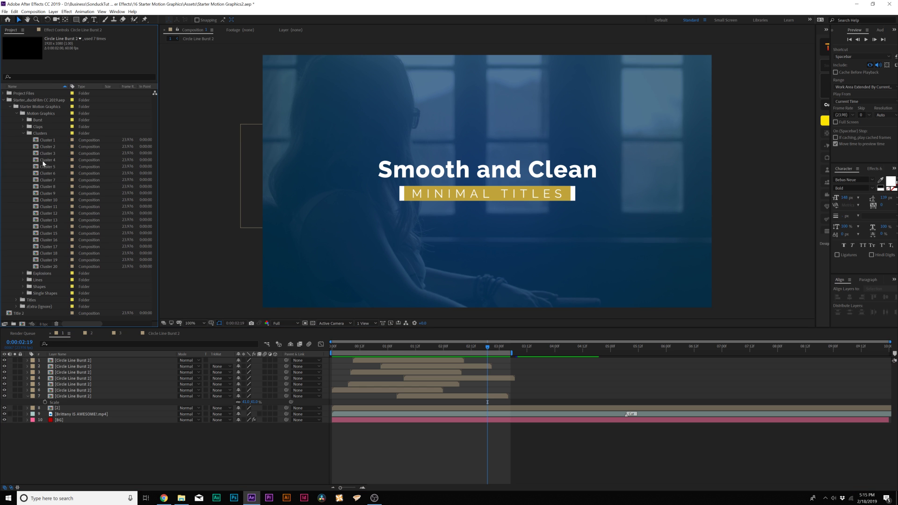
{"action": "left_click_drag", "start_coordinate": [40, 160], "coordinate": [422, 481]}
{"action": "key", "text": "space"}
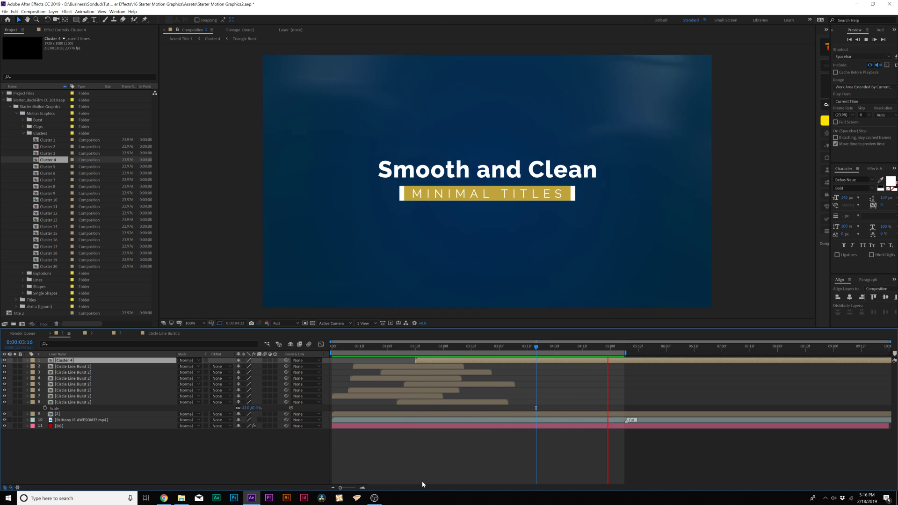
{"action": "key", "text": "space"}
{"action": "left_click", "coordinate": [23, 280]}
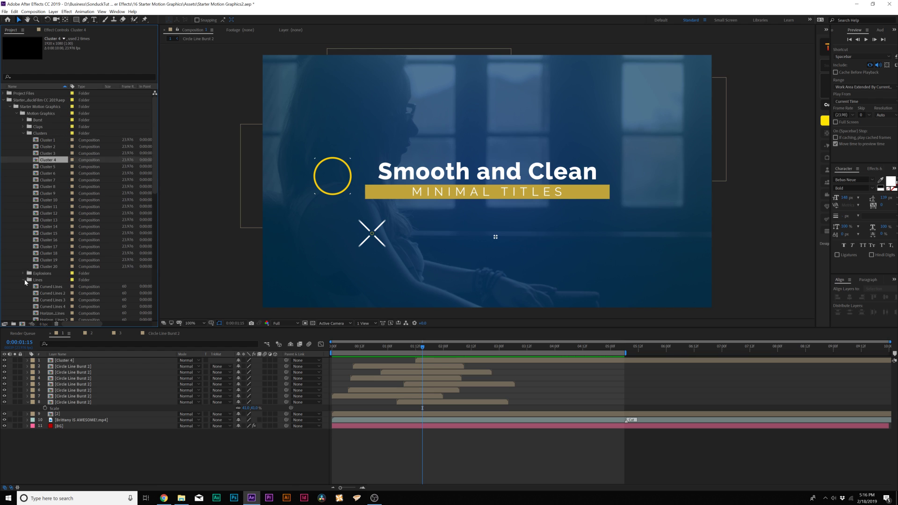
{"action": "scroll", "coordinate": [70, 210], "scroll_direction": "down", "scroll_amount": 10}
- Preview Vertical Lines 2 and add it to the title composition below layer 2
{"action": "double_click", "coordinate": [52, 253]}
{"action": "key", "text": "space"}
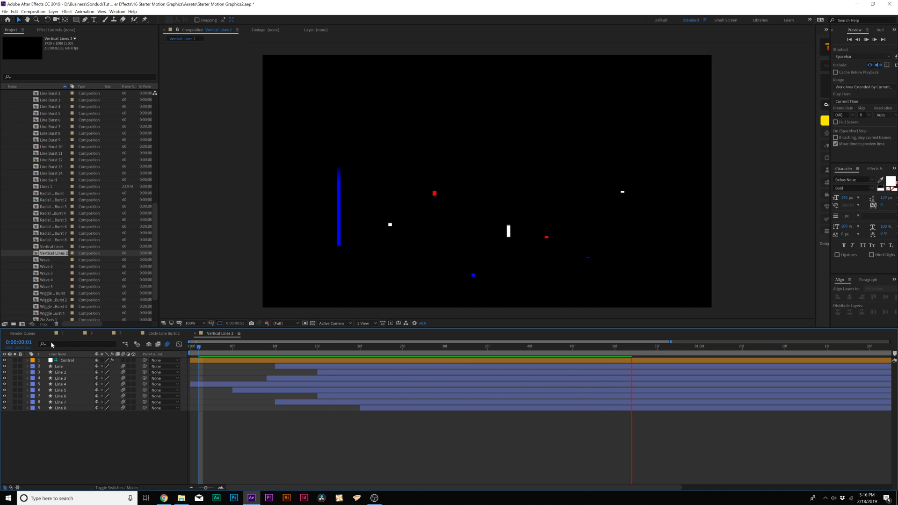
{"action": "left_click", "coordinate": [63, 334]}
{"action": "left_click_drag", "start_coordinate": [54, 254], "coordinate": [80, 369]}
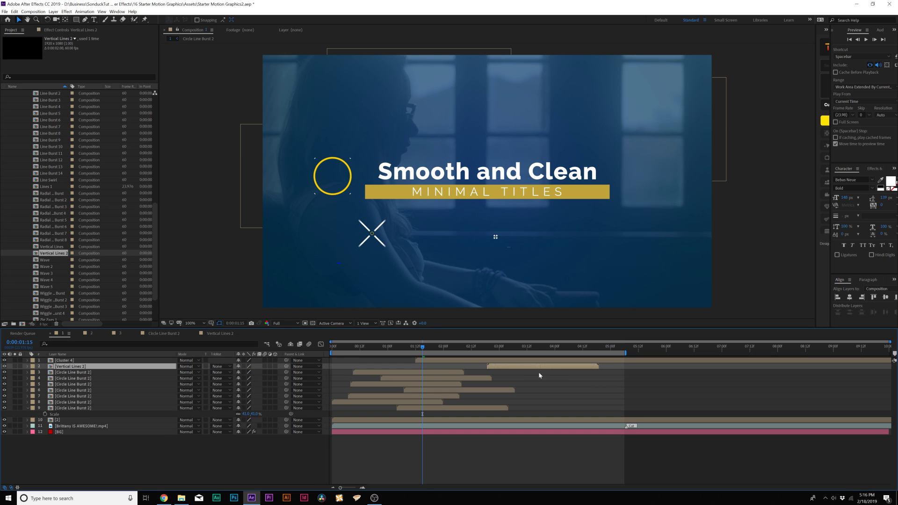
{"action": "left_click_drag", "start_coordinate": [533, 349], "coordinate": [536, 351]}
{"action": "left_click_drag", "start_coordinate": [63, 370], "coordinate": [71, 423]}
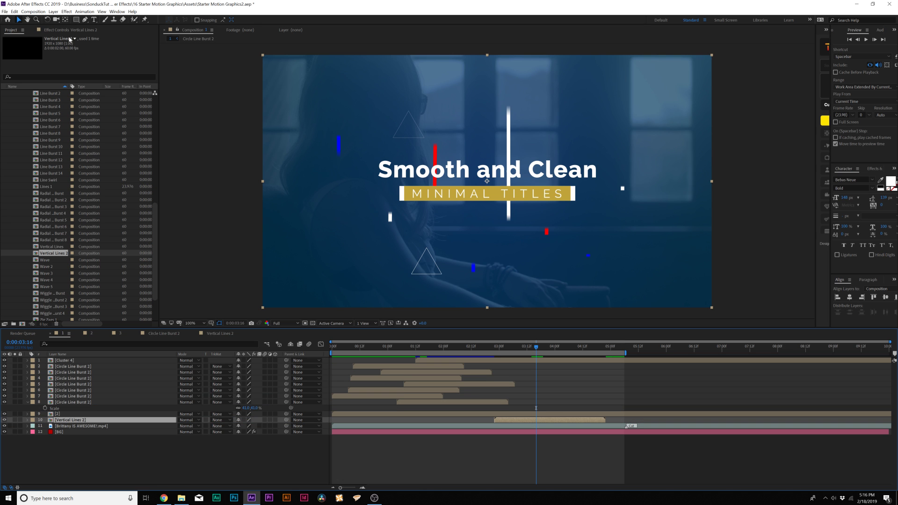
- Turn the red lines yellow, flip the layer vertically, start it slightly earlier, and preview
{"action": "double_click", "coordinate": [53, 423]}
{"action": "left_click", "coordinate": [88, 50]}
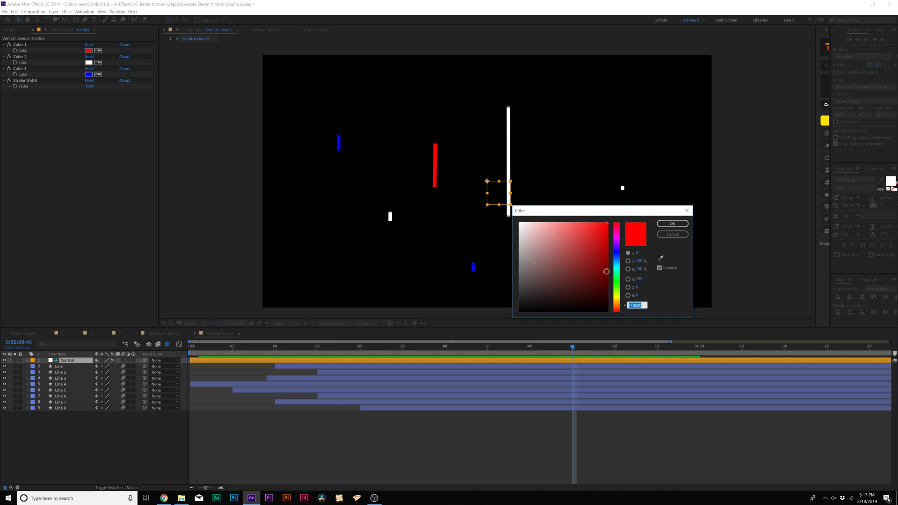
{"action": "left_click_drag", "start_coordinate": [618, 264], "coordinate": [619, 275]}
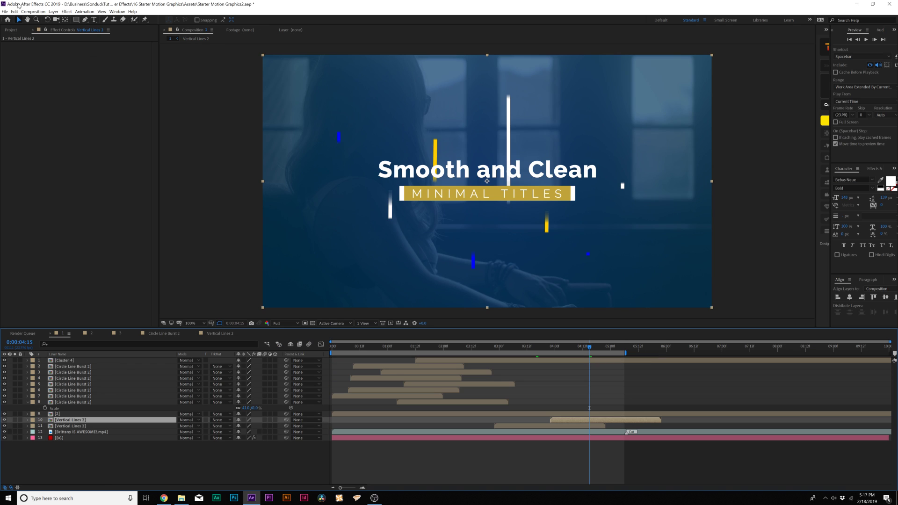
{"action": "left_click", "coordinate": [53, 11]}
{"action": "mouse_move", "coordinate": [136, 88]}
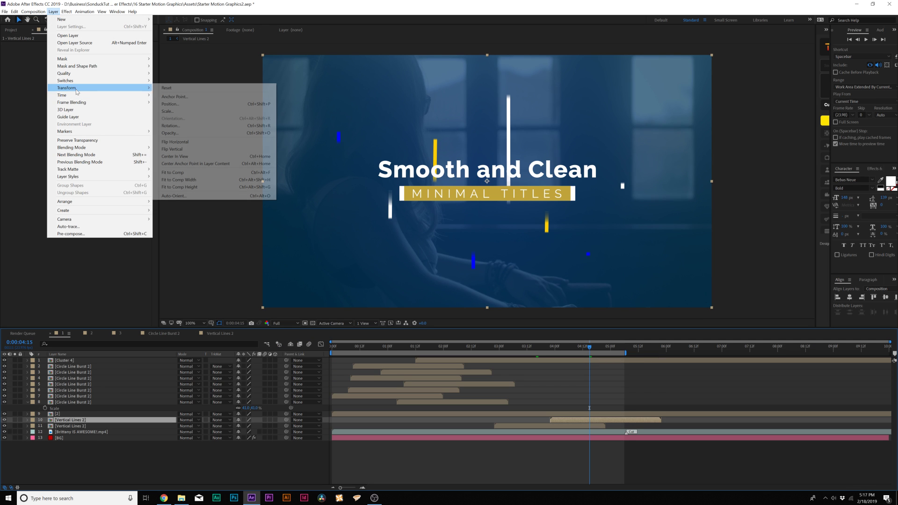
{"action": "left_click", "coordinate": [193, 149]}
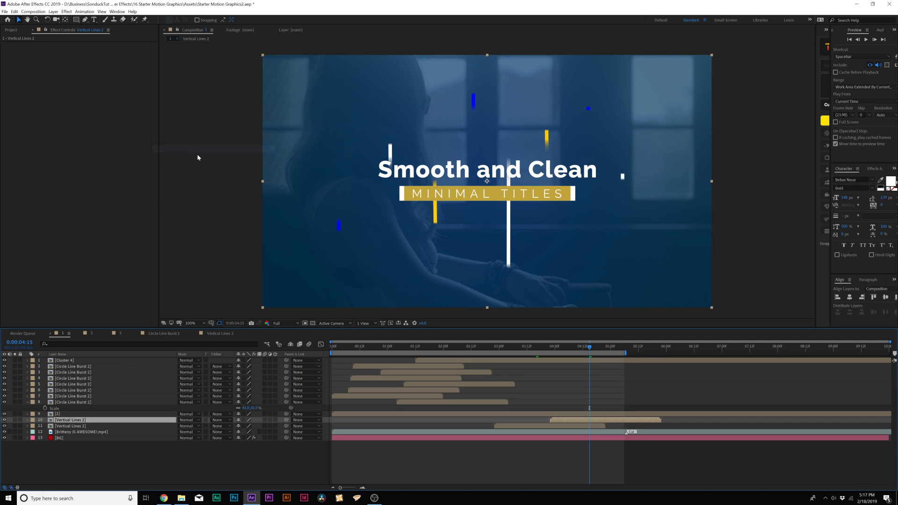
{"action": "left_click_drag", "start_coordinate": [584, 420], "coordinate": [557, 420]}
{"action": "key", "text": "space"}
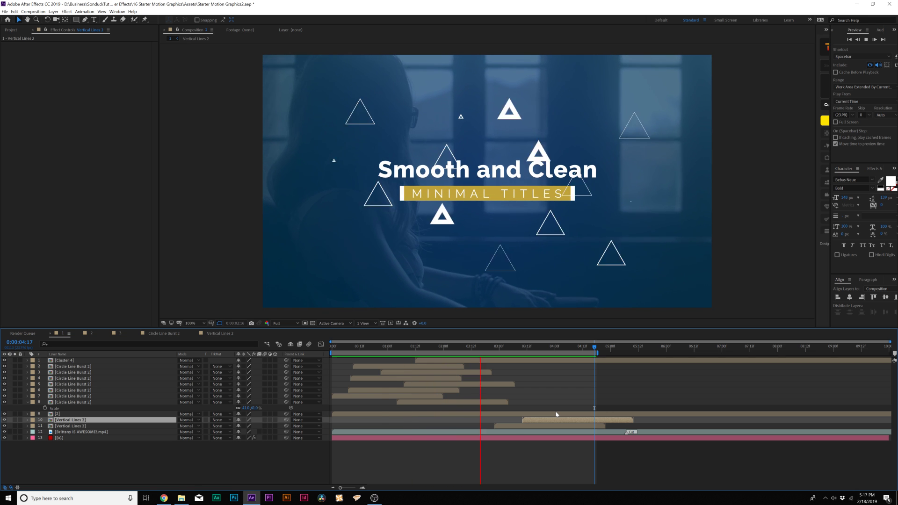
{"action": "key", "text": "space"}
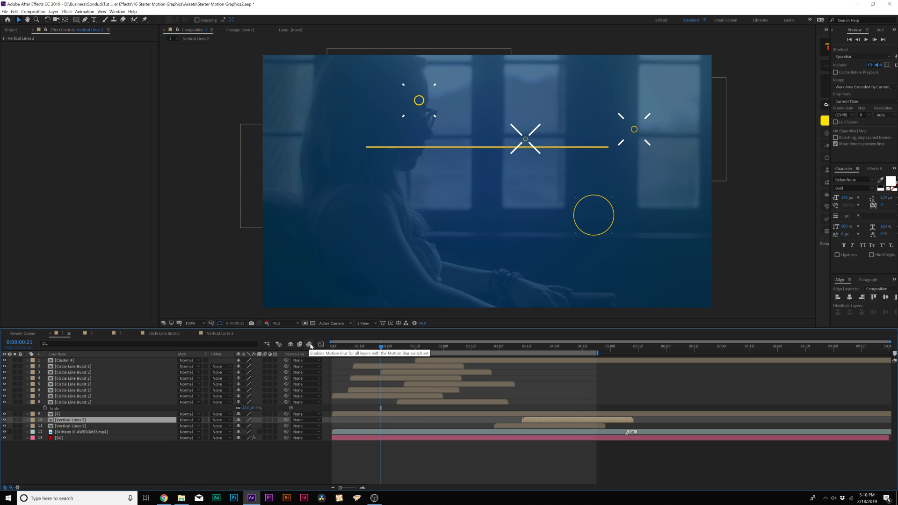
- Enable motion blur for Composition 1, inspect the burst lines at 200%, and preview the result
{"action": "left_click", "coordinate": [310, 345]}
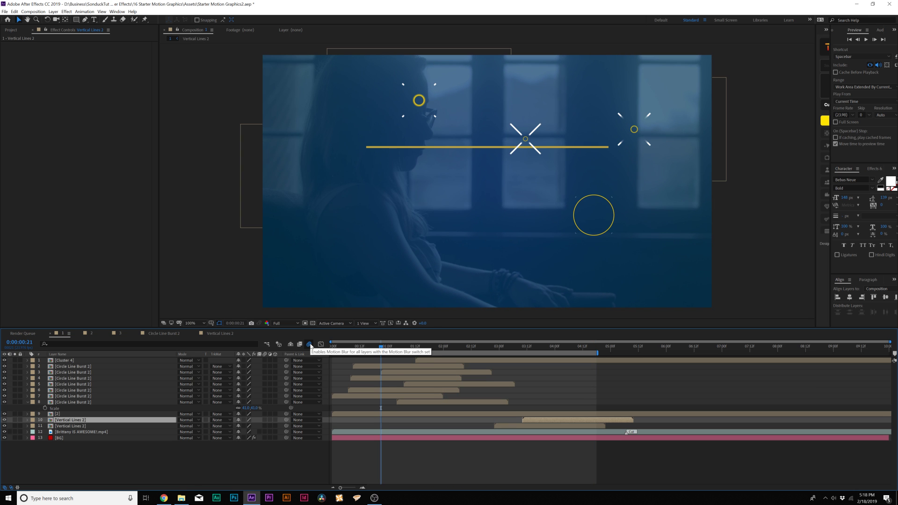
{"action": "key", "text": "."}
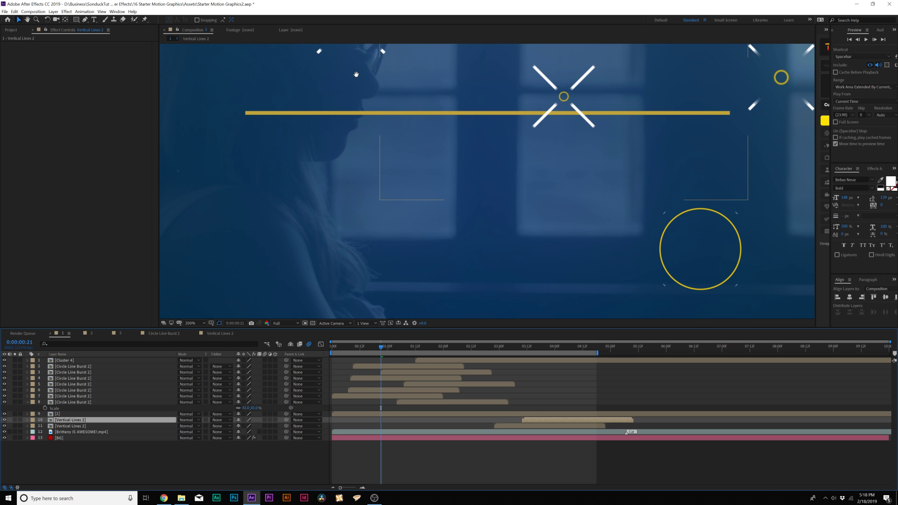
{"action": "left_click_drag", "start_coordinate": [356, 72], "coordinate": [411, 201]}
{"action": "key", "text": "v"}
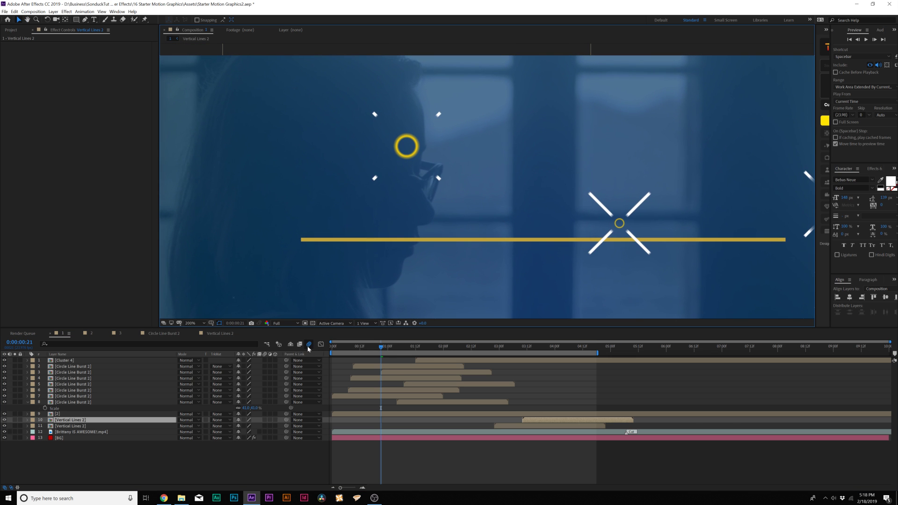
{"action": "key", "text": "shift+slash"}
{"action": "key", "text": "space"}
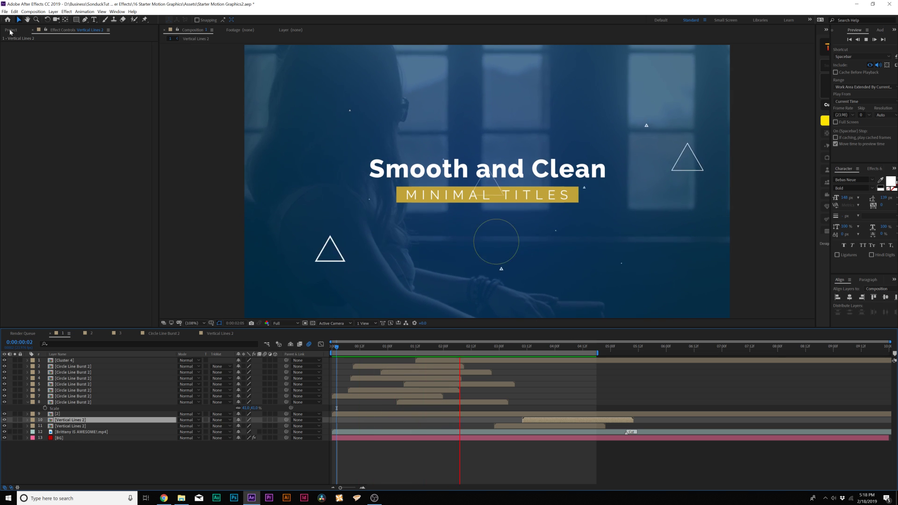
{"action": "left_click", "coordinate": [11, 30]}
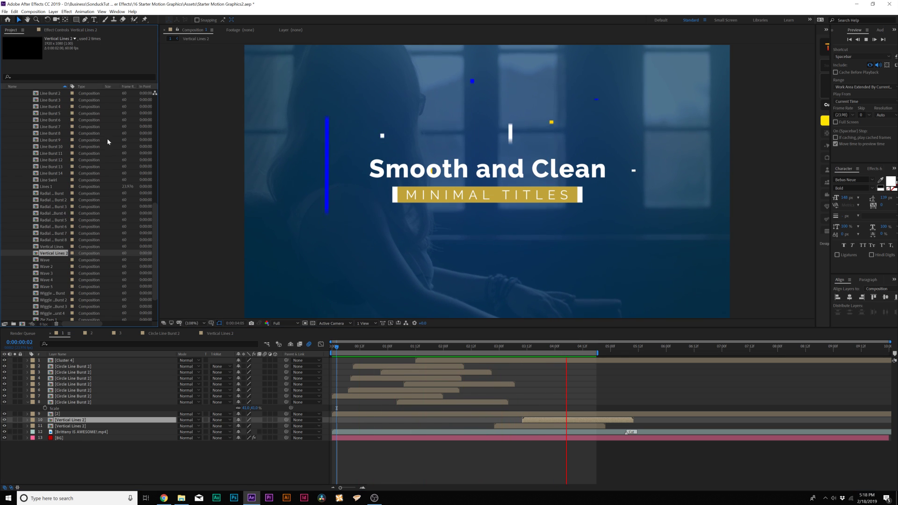
- Add Line Burst 13 above Title 15 in composition 2 and preview the titles with it
{"action": "left_click", "coordinate": [91, 333]}
{"action": "left_click", "coordinate": [46, 174]}
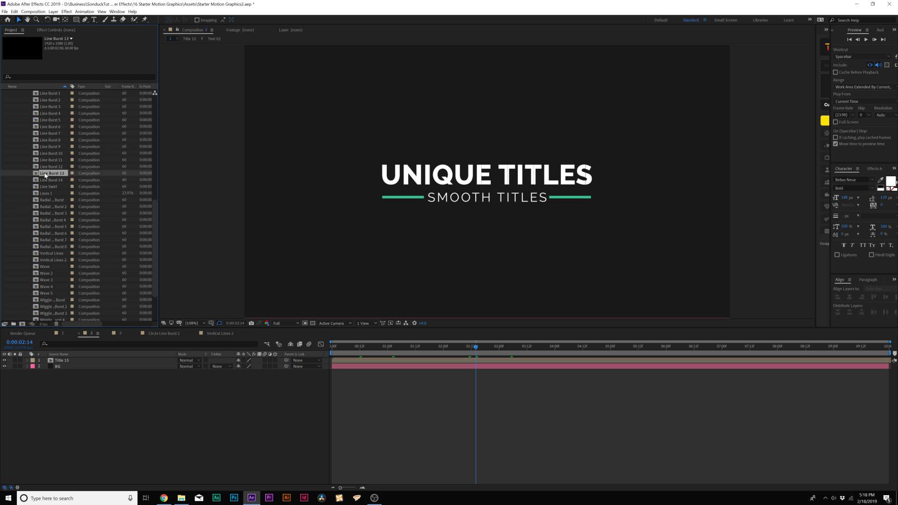
{"action": "left_click_drag", "start_coordinate": [36, 174], "coordinate": [112, 363]}
{"action": "left_click", "coordinate": [357, 347]}
{"action": "key", "text": "space"}
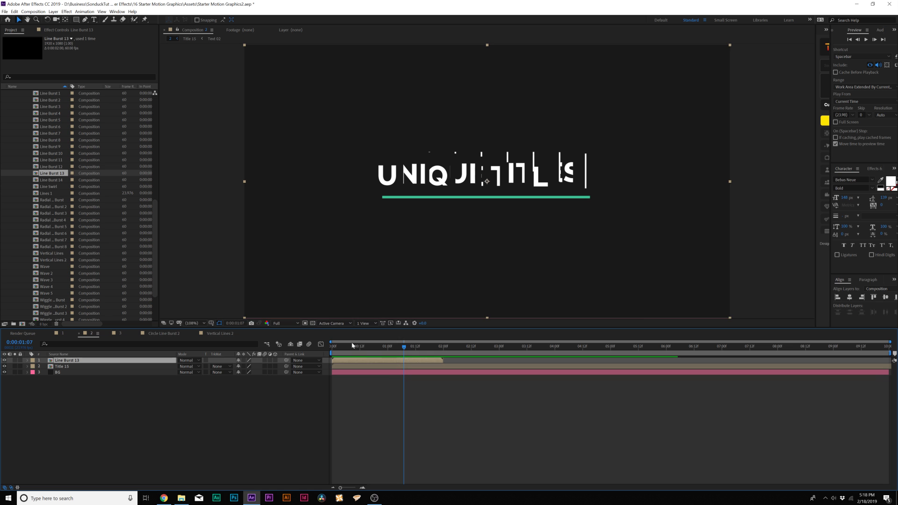
{"action": "left_click_drag", "start_coordinate": [351, 354], "coordinate": [360, 354]}
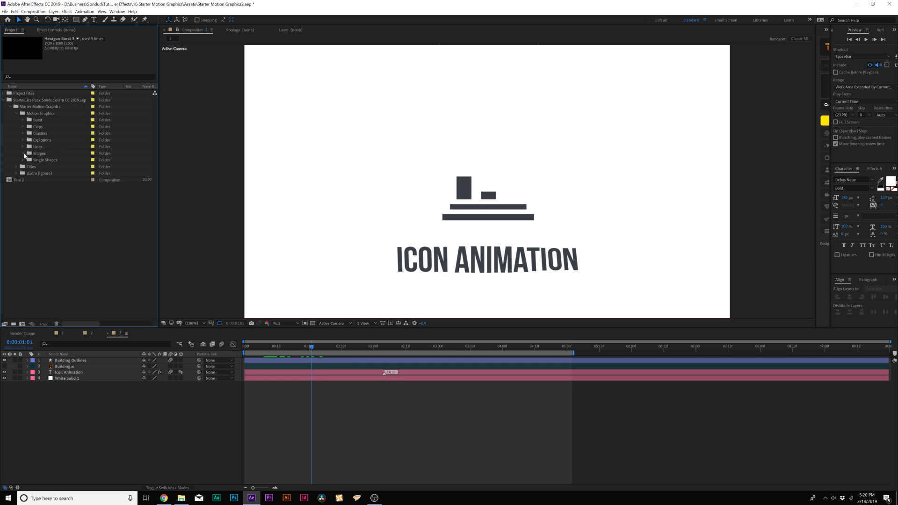
- Add Circle Trace and Burst from the Shapes folder to composition 3 and inspect its null's red Color control
{"action": "left_click", "coordinate": [23, 153]}
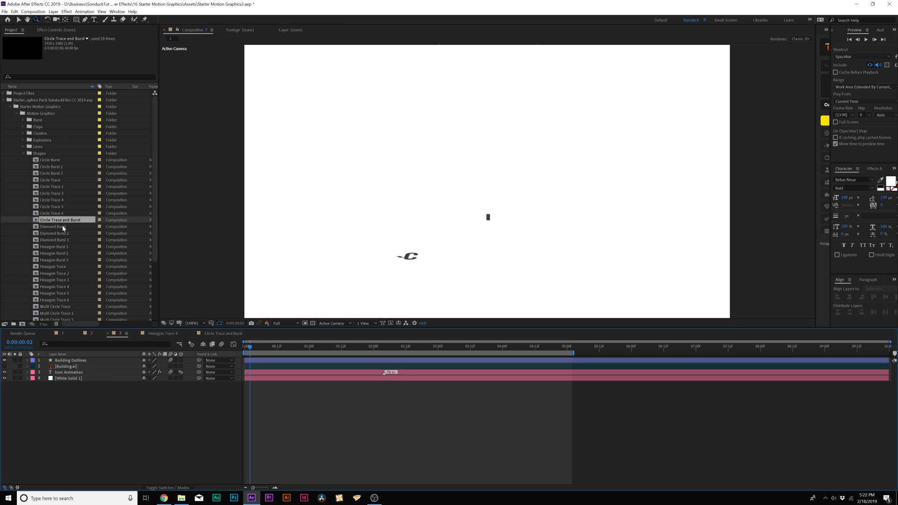
{"action": "mouse_move", "coordinate": [60, 221]}
{"action": "left_mouse_down"}
{"action": "mouse_move", "coordinate": [80, 363]}
{"action": "mouse_move", "coordinate": [305, 347]}
{"action": "mouse_move", "coordinate": [267, 346]}
{"action": "left_mouse_up"}
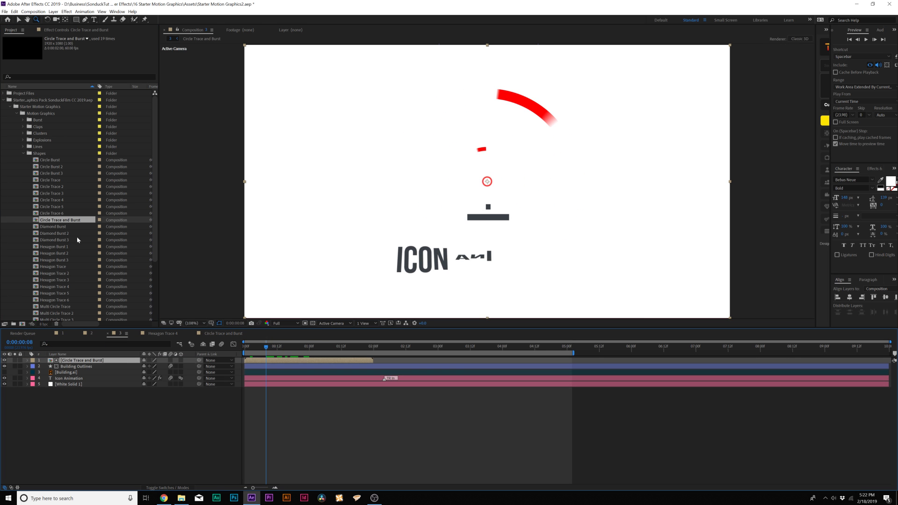
{"action": "double_click", "coordinate": [68, 361]}
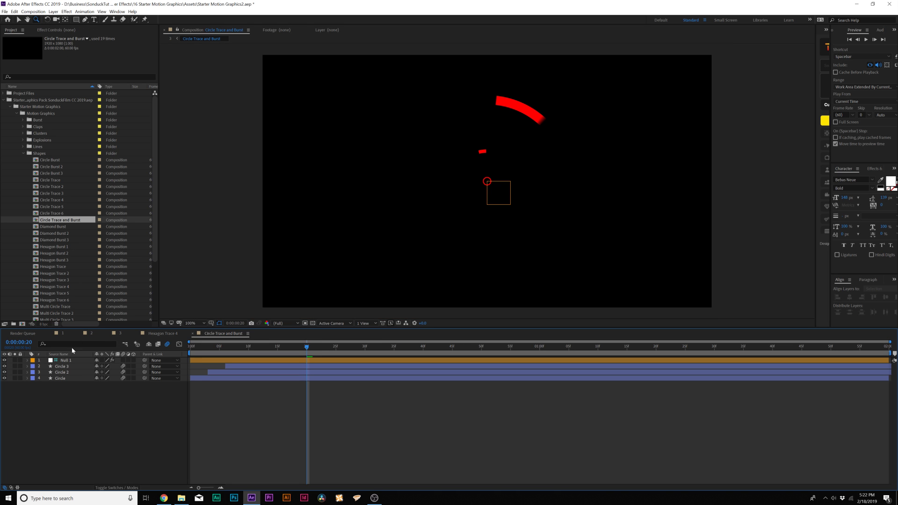
{"action": "left_click", "coordinate": [65, 360]}
{"action": "left_click", "coordinate": [77, 30]}
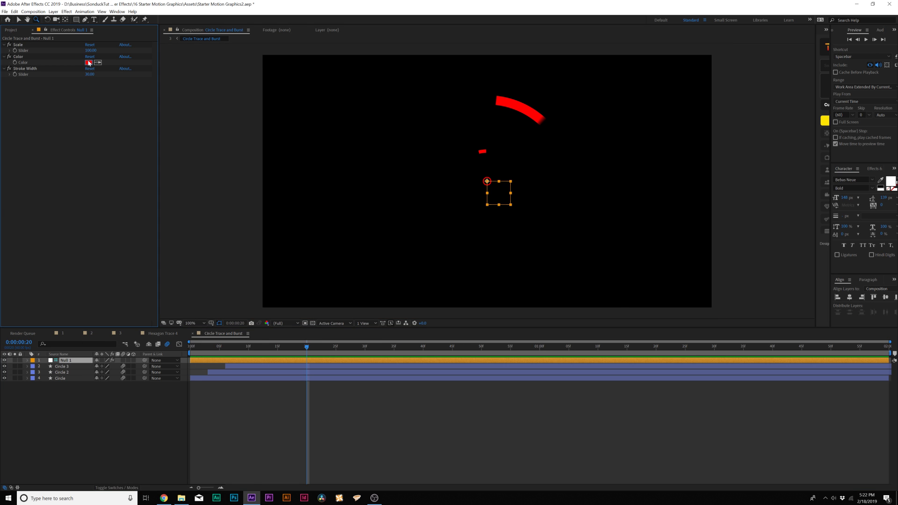
{"action": "left_click", "coordinate": [89, 63]}
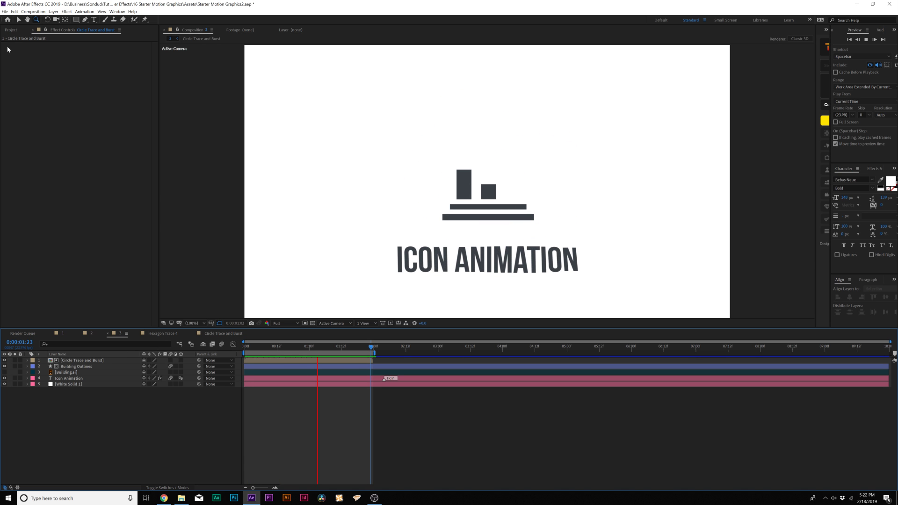
{"action": "left_click", "coordinate": [11, 30]}
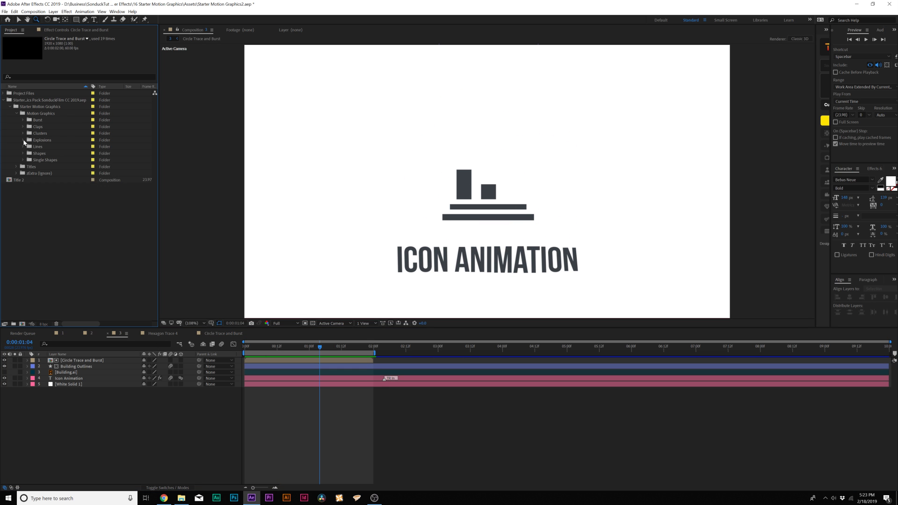
- Layer Explosion Circle Fast 1 on top of composition 3, open it and preview its animation
{"action": "left_click_drag", "start_coordinate": [52, 155], "coordinate": [75, 362]}
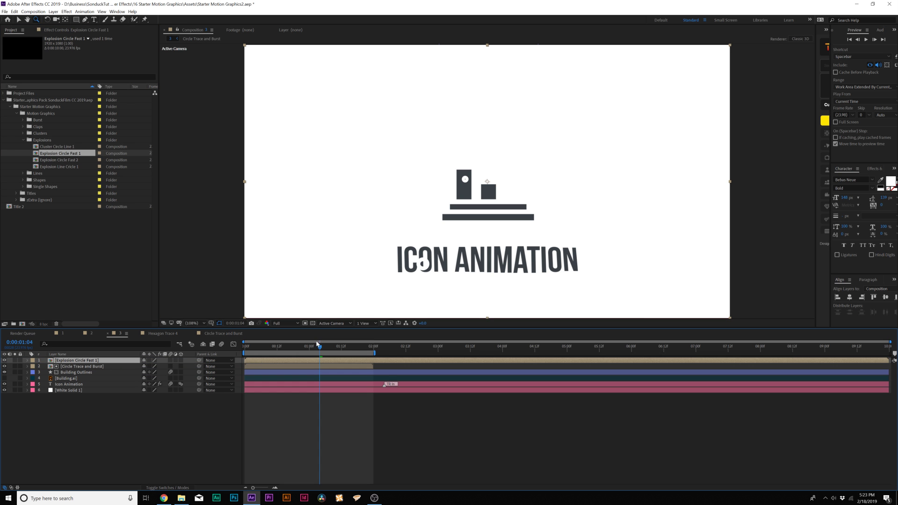
{"action": "left_click", "coordinate": [322, 348]}
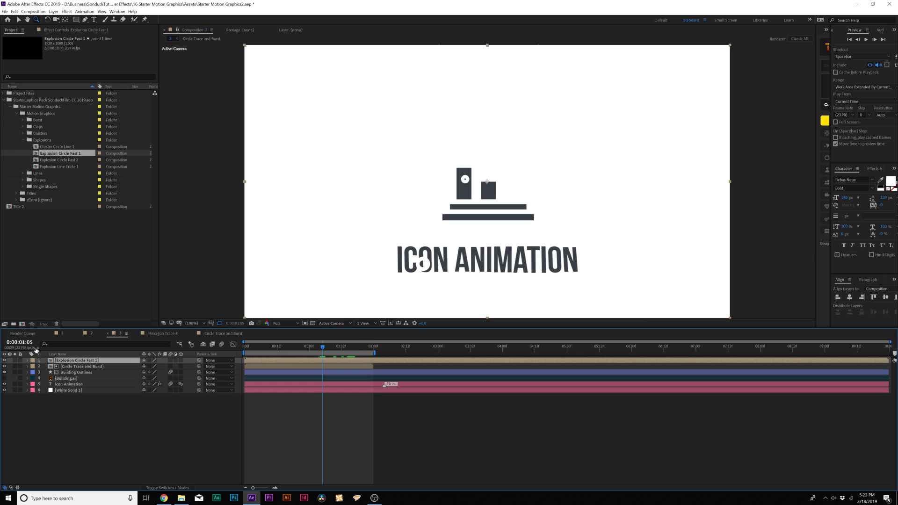
{"action": "double_click", "coordinate": [62, 360]}
{"action": "key", "text": "space"}
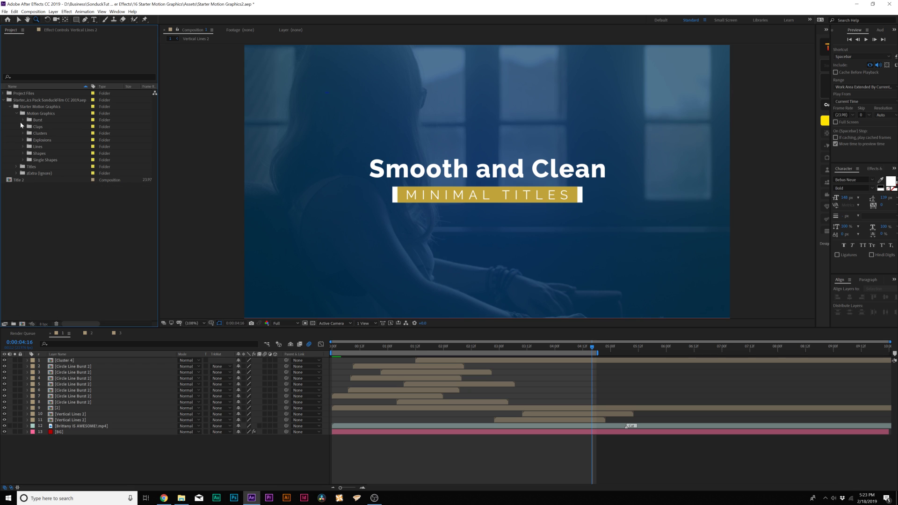
- Collapse the Motion Graphics folder and expand the Titles folder in the Project panel
{"action": "left_click", "coordinate": [17, 114]}
{"action": "left_click", "coordinate": [16, 114]}
{"action": "left_click", "coordinate": [16, 113]}
{"action": "left_click", "coordinate": [17, 120]}
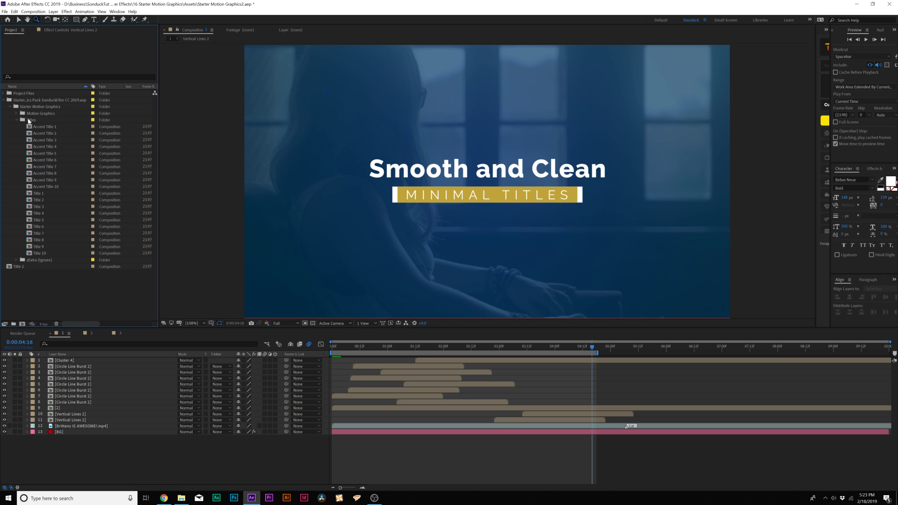
- Open the Title 1 composition, show its animated properties with U, and preview it
{"action": "double_click", "coordinate": [41, 193]}
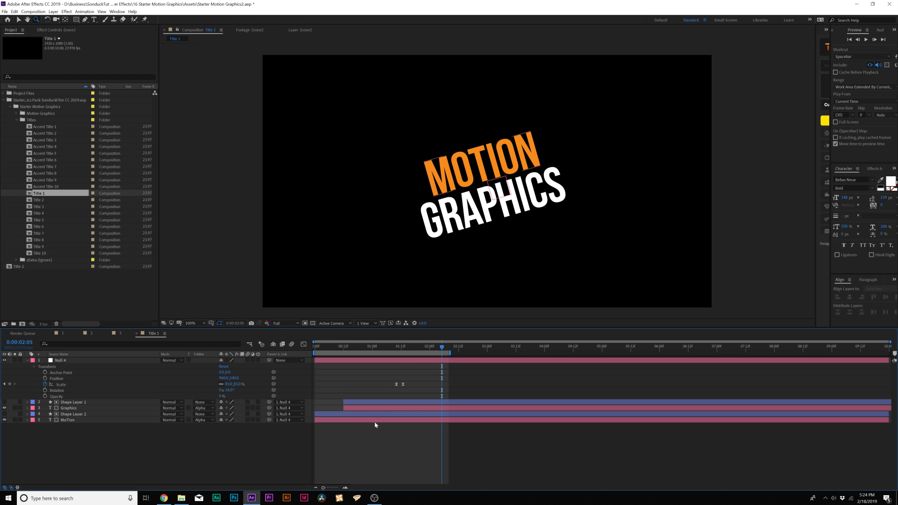
{"action": "key", "text": "u"}
{"action": "key", "text": "u"}
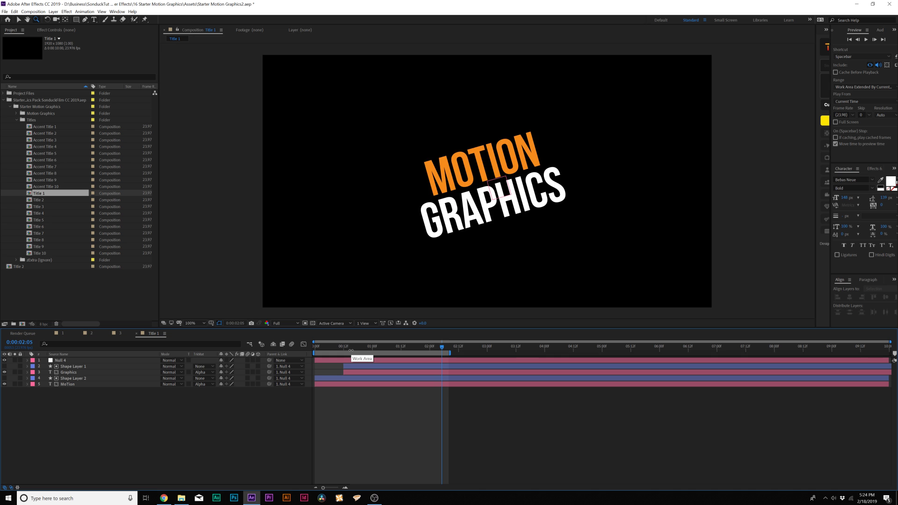
{"action": "key", "text": "space"}
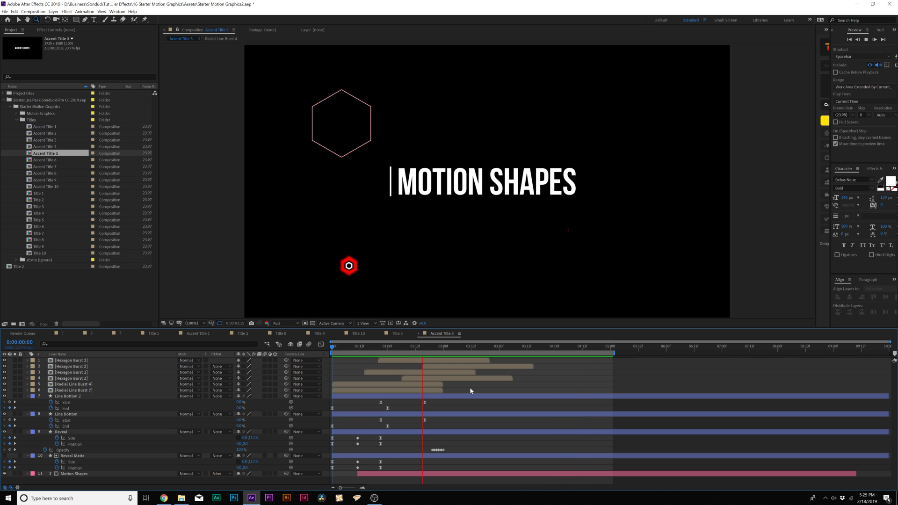
{"action": "key", "text": "u"}
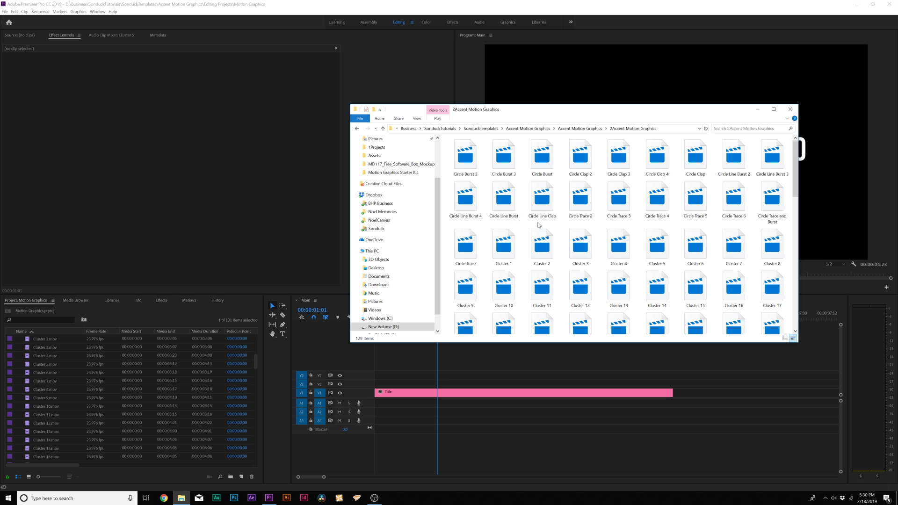
- In Premiere Pro, place the Cluster 4.mov accent clip on a track above the Title clip
{"action": "left_click", "coordinate": [402, 383]}
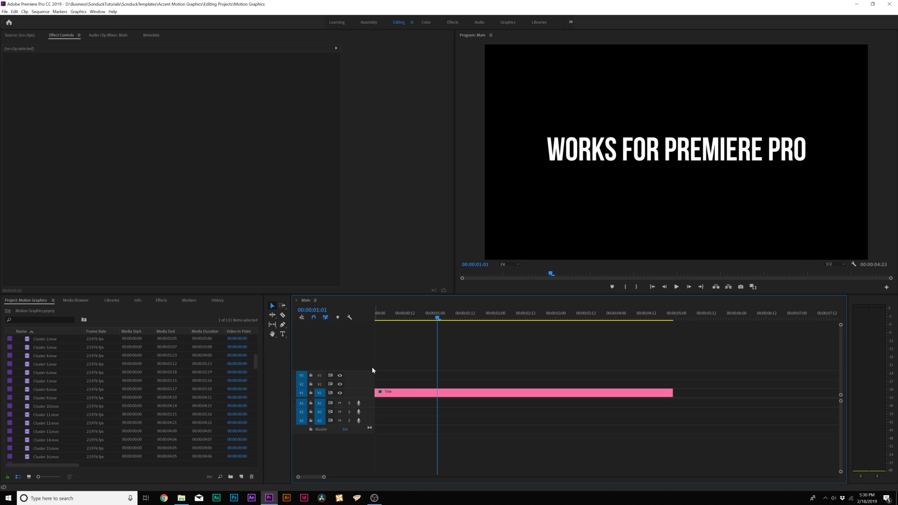
{"action": "scroll", "coordinate": [25, 359], "scroll_direction": "up", "scroll_amount": 4}
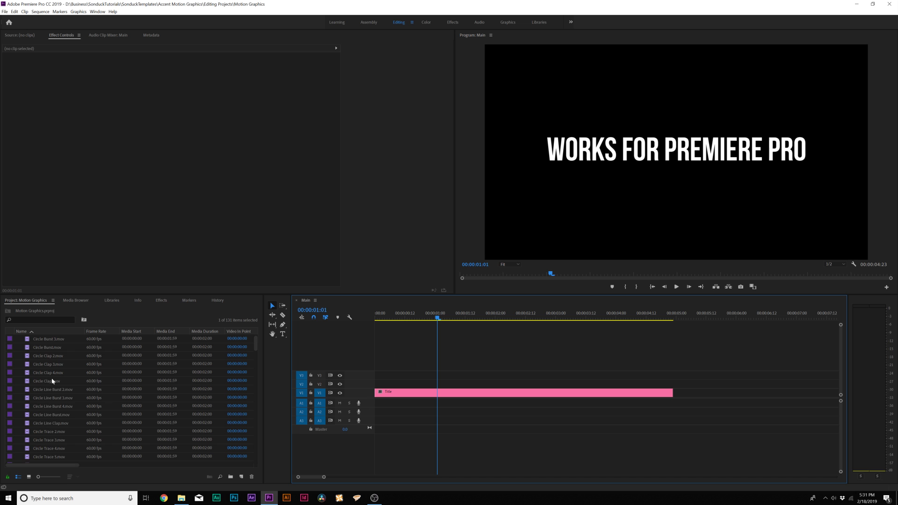
{"action": "scroll", "coordinate": [52, 376], "scroll_direction": "down", "scroll_amount": 1}
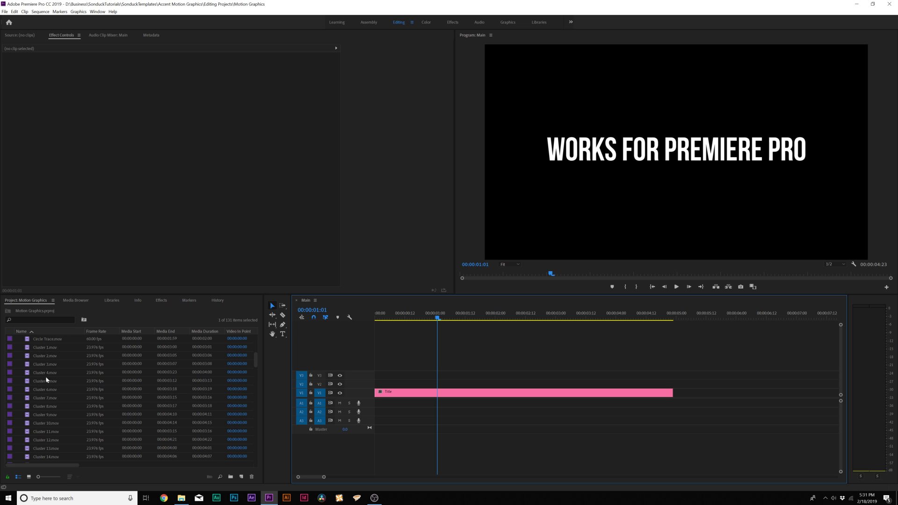
{"action": "left_click", "coordinate": [45, 373]}
{"action": "scroll", "coordinate": [112, 376], "scroll_direction": "down", "scroll_amount": 2}
{"action": "left_click_drag", "start_coordinate": [44, 431], "coordinate": [391, 364]}
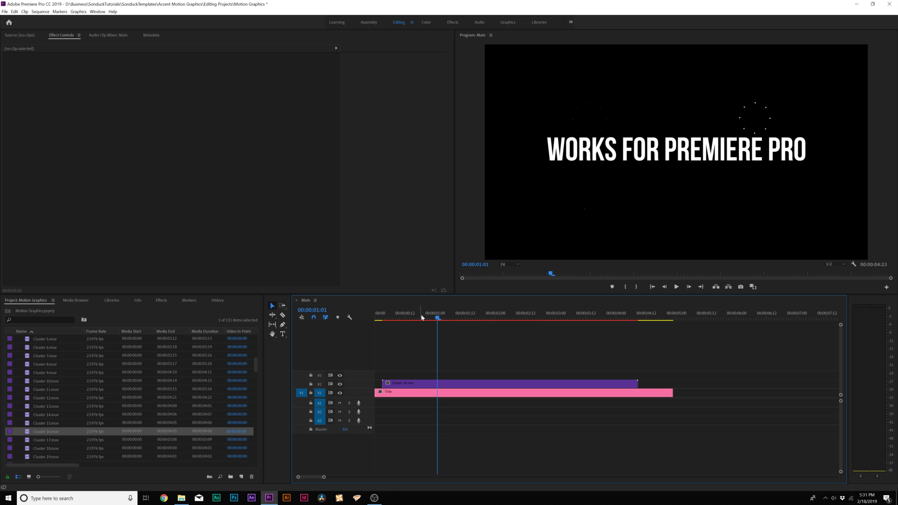
- Play the Main sequence from the start to preview the added accent clips
{"action": "left_click_drag", "start_coordinate": [391, 322], "coordinate": [370, 322]}
{"action": "key", "text": "space"}
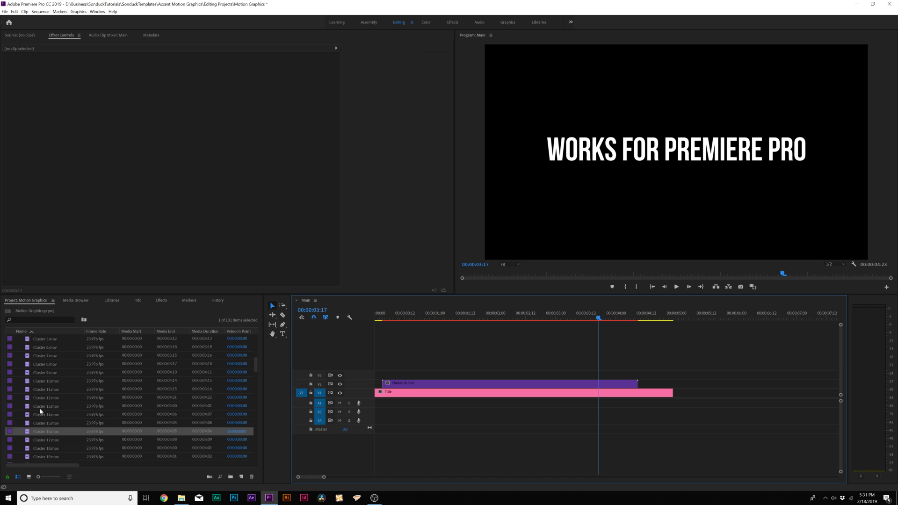
{"action": "key", "text": "space"}
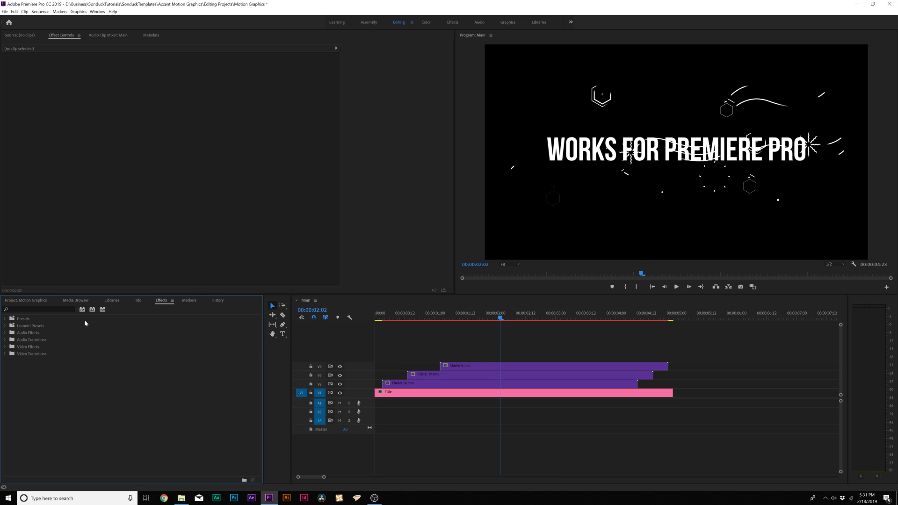
{"action": "left_click", "coordinate": [5, 347]}
{"action": "left_click", "coordinate": [9, 376]}
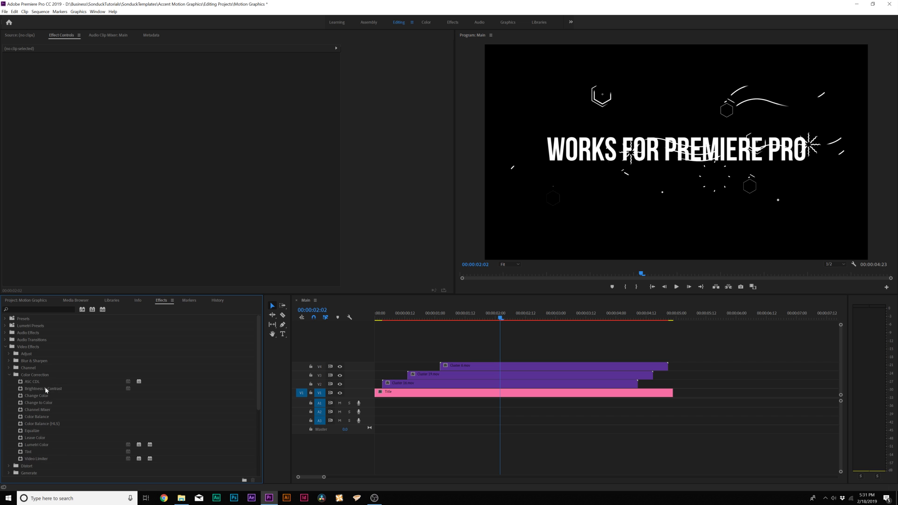
{"action": "left_click_drag", "start_coordinate": [25, 453], "coordinate": [455, 366]}
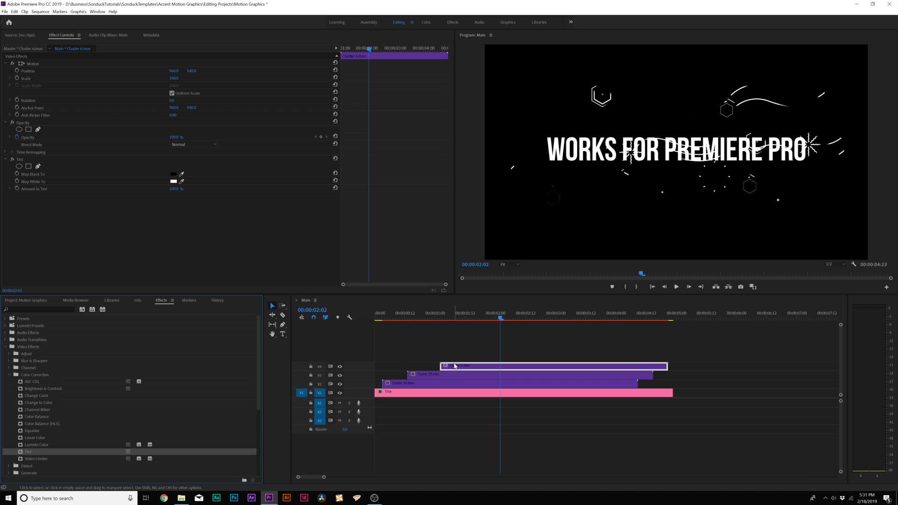
{"action": "left_click", "coordinate": [173, 182]}
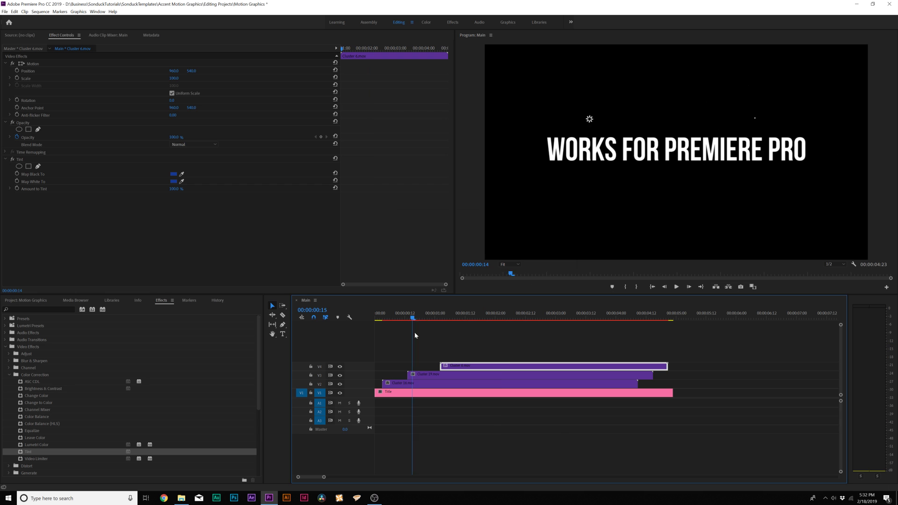
{"action": "left_click_drag", "start_coordinate": [412, 318], "coordinate": [449, 330]}
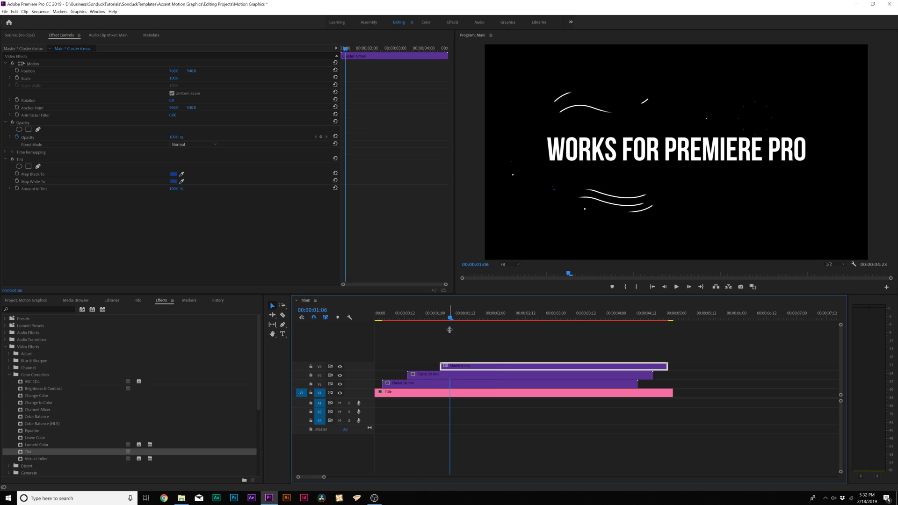
{"action": "key", "text": "space"}
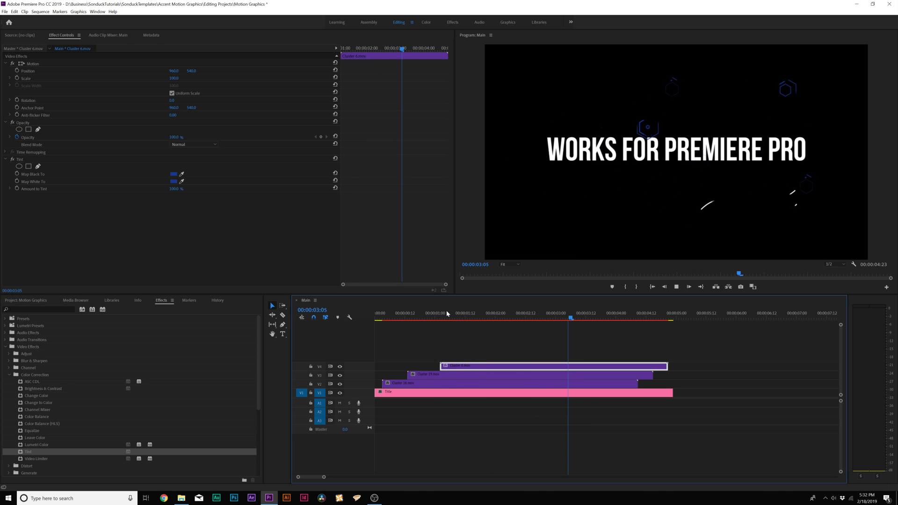
{"action": "left_click_drag", "start_coordinate": [446, 312], "coordinate": [457, 315]}
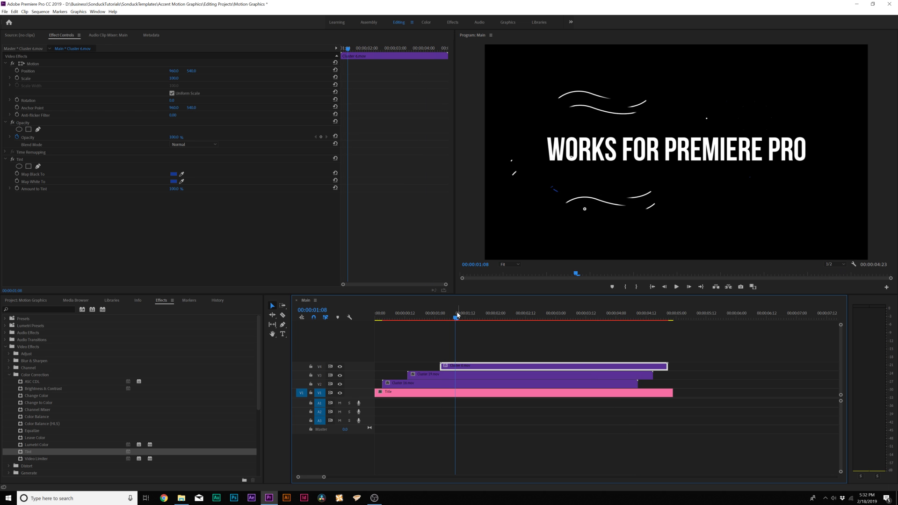
{"action": "key", "text": "space"}
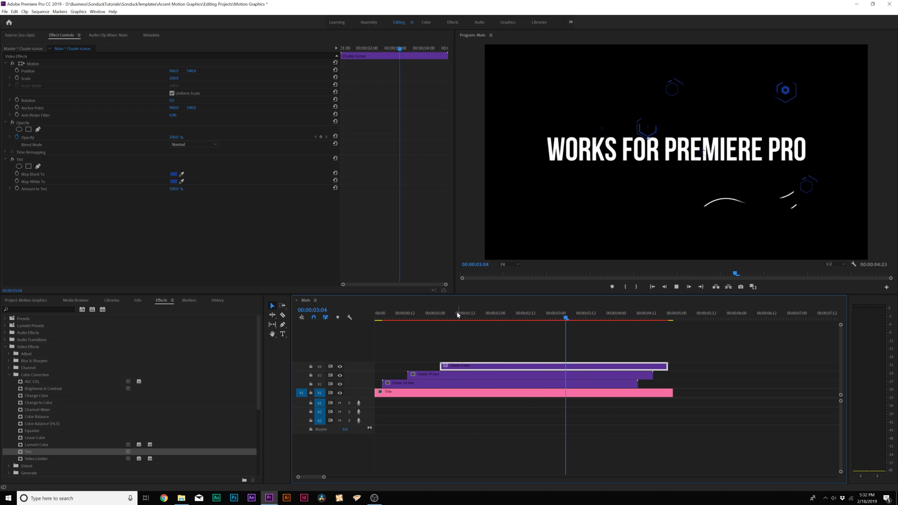
{"action": "left_click", "coordinate": [18, 160]}
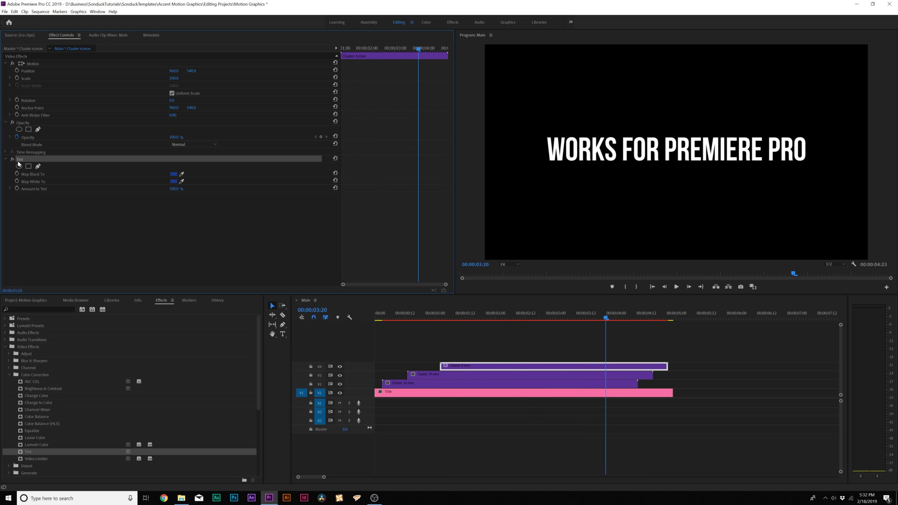
{"action": "key", "text": "Delete"}
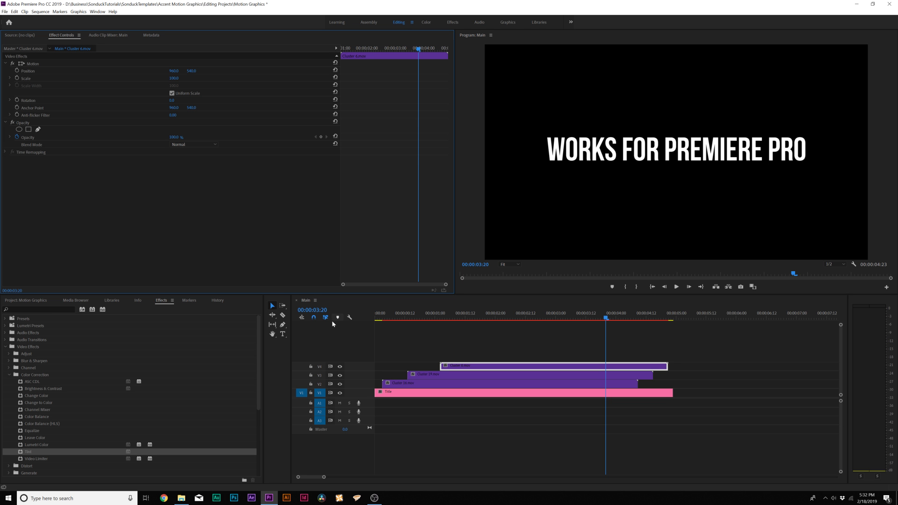